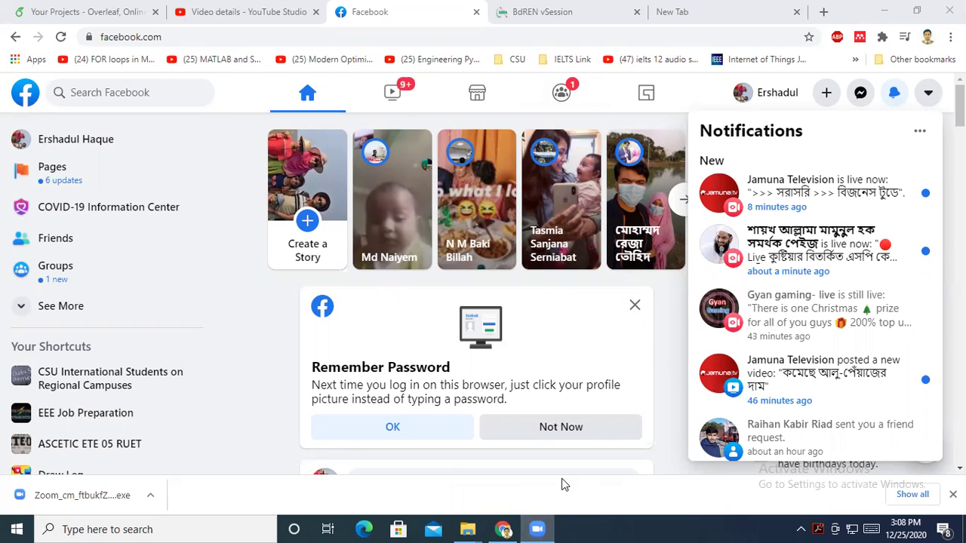
Minimize the browser window and refresh the desktop
left_click(510, 528)
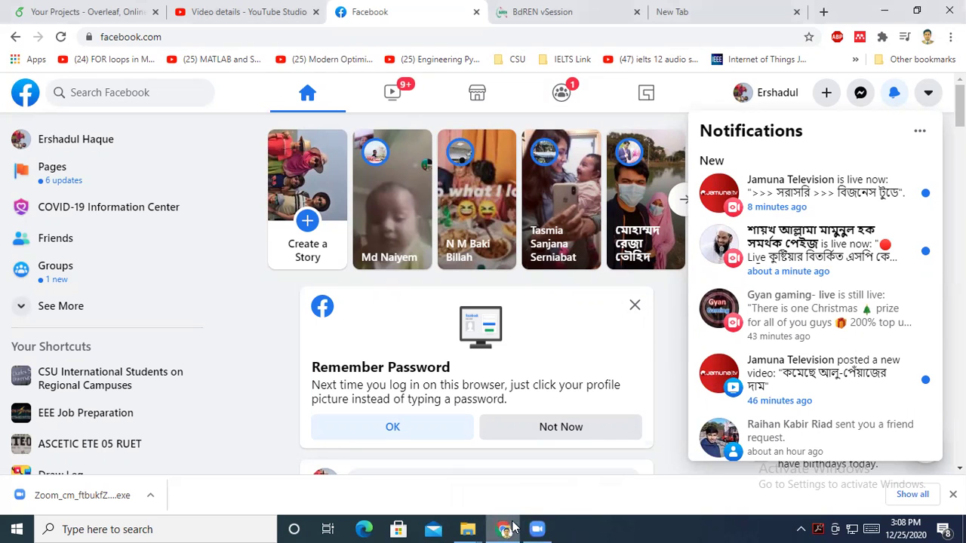
left_click(884, 12)
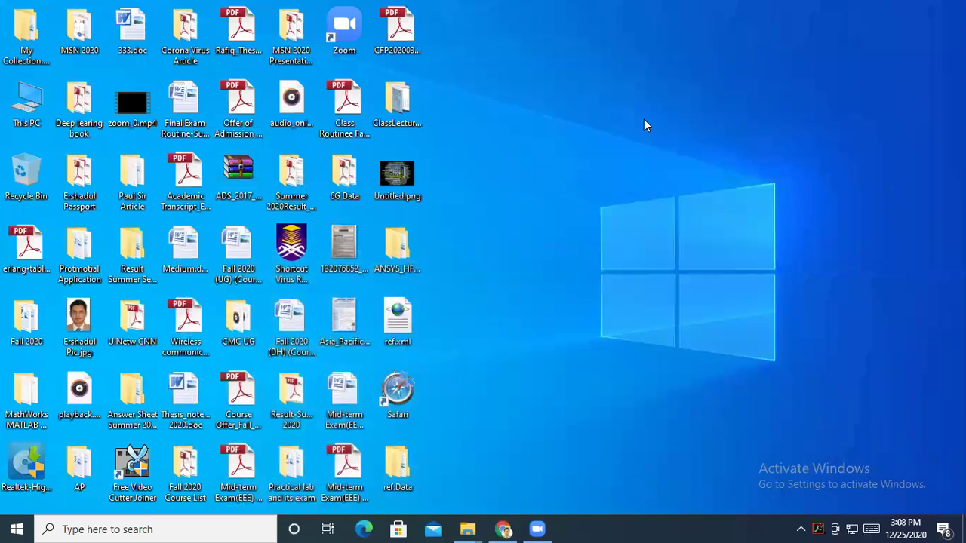
right_click(643, 119)
left_click(681, 161)
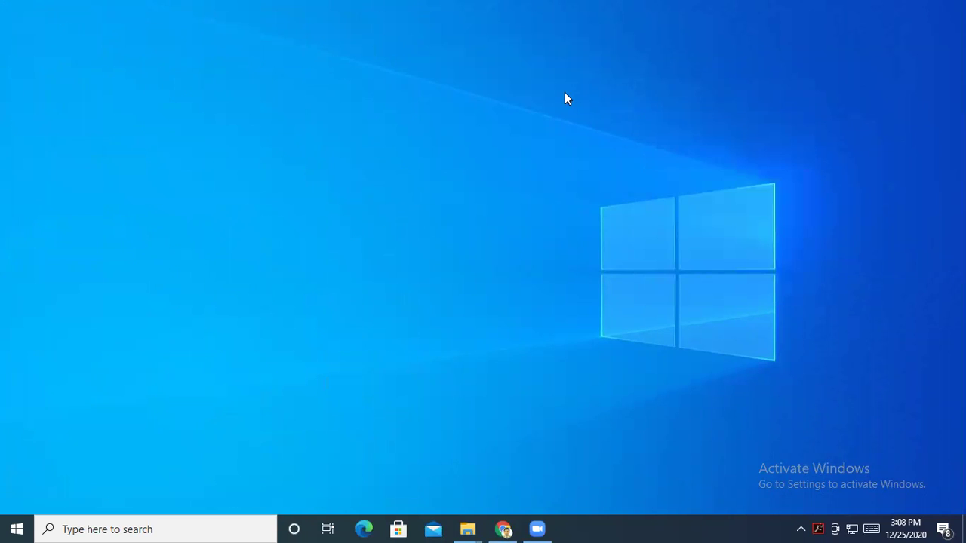
right_click(567, 93)
left_click(586, 134)
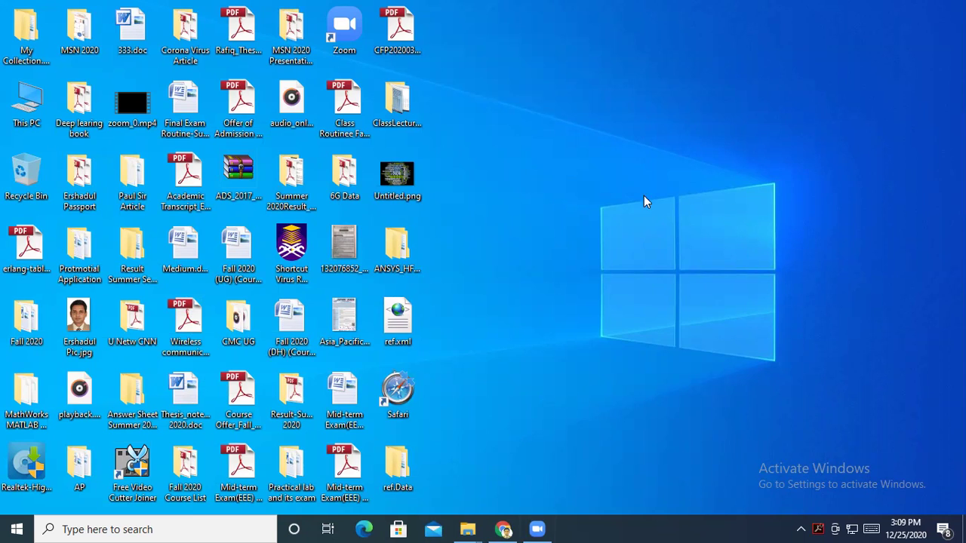
left_click(561, 91)
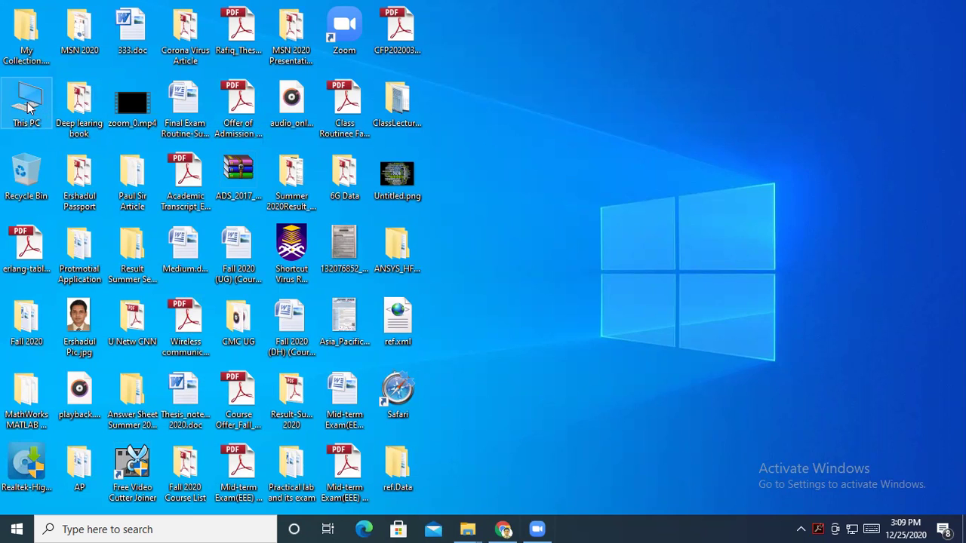
Open the Install folder inside the desktop's ANSYS_HFSS_15.0.3x64_RHM_2 folder and run Autorun.exe to set up HFSS 15.0
left_click(398, 243)
left_click(443, 218)
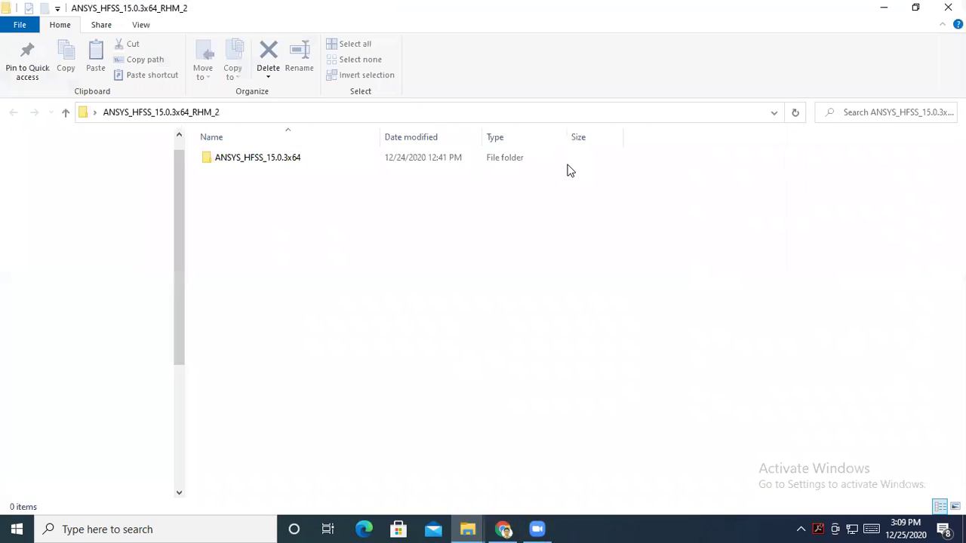
double_click(301, 160)
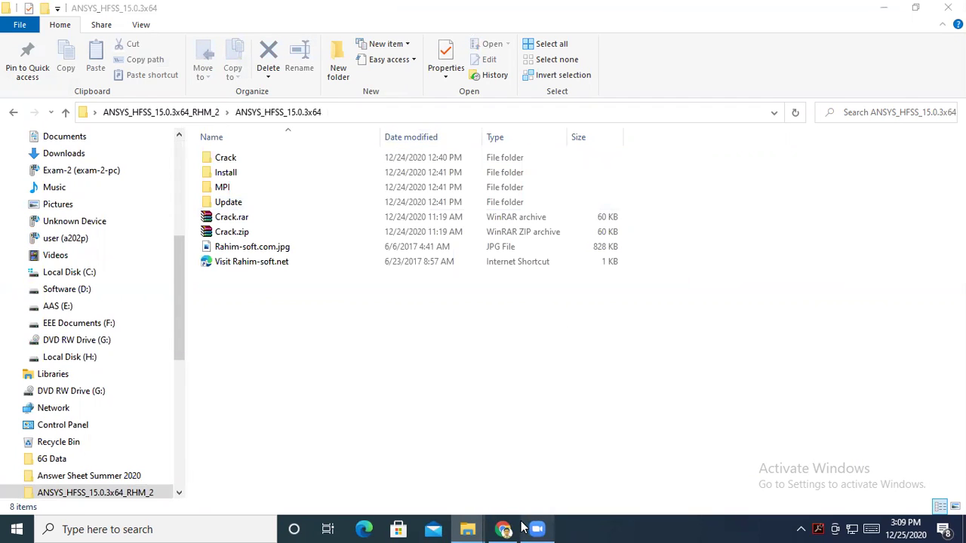
double_click(249, 176)
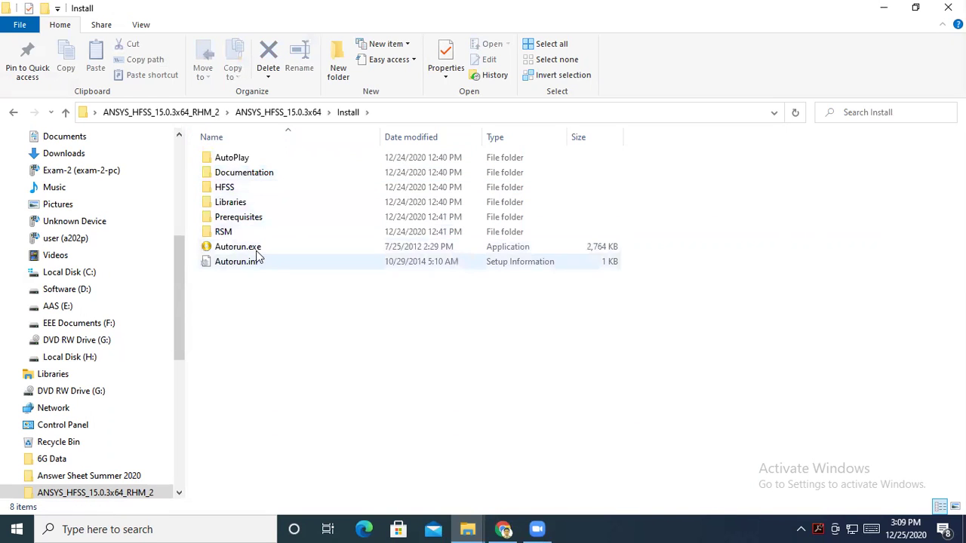
left_click(269, 251)
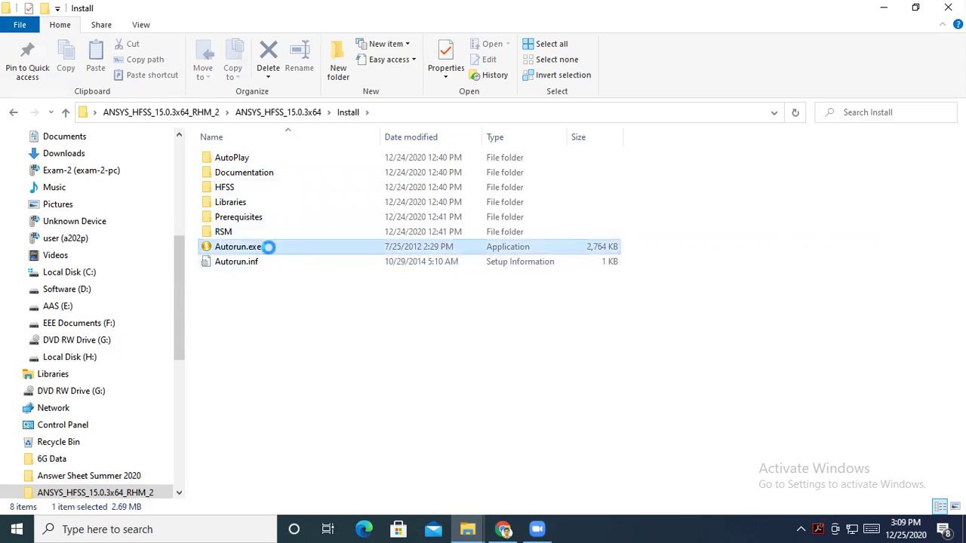
left_click(537, 528)
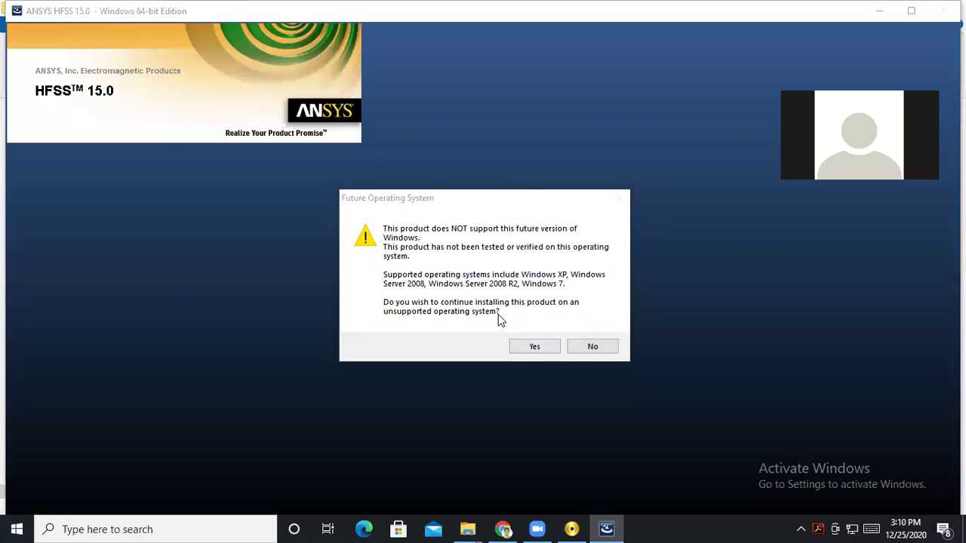
Agree to install HFSS 15.0 on the unsupported operating system and advance the setup wizard to the customer information
left_click(535, 351)
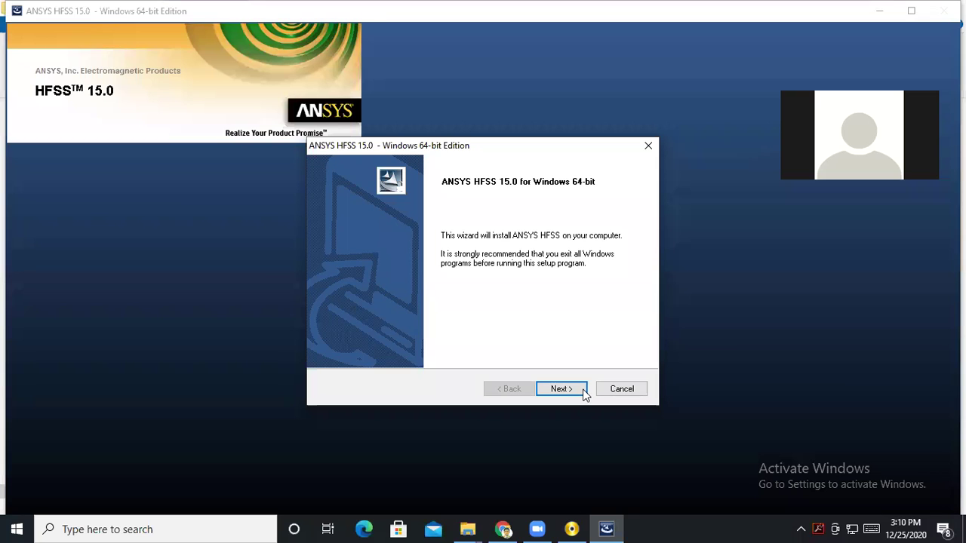
left_click(585, 394)
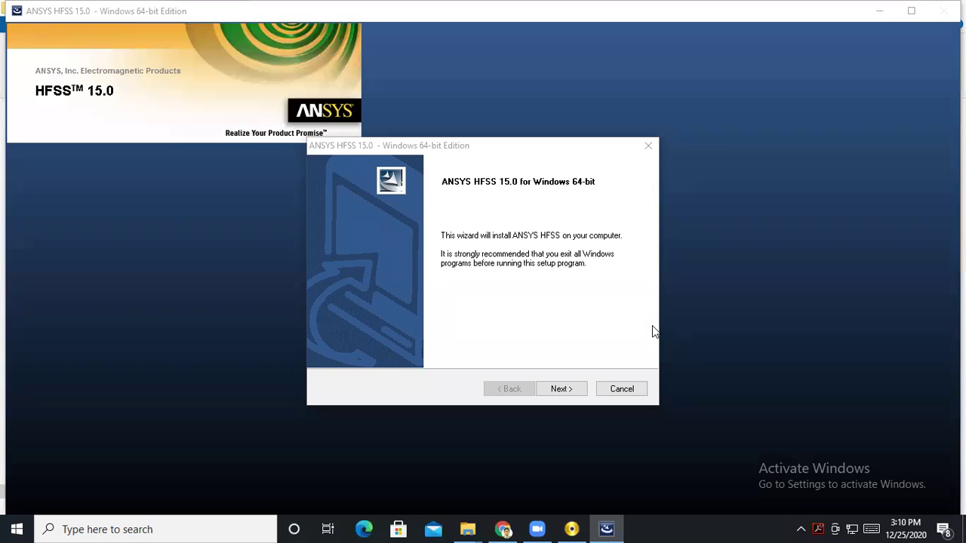
left_click(571, 389)
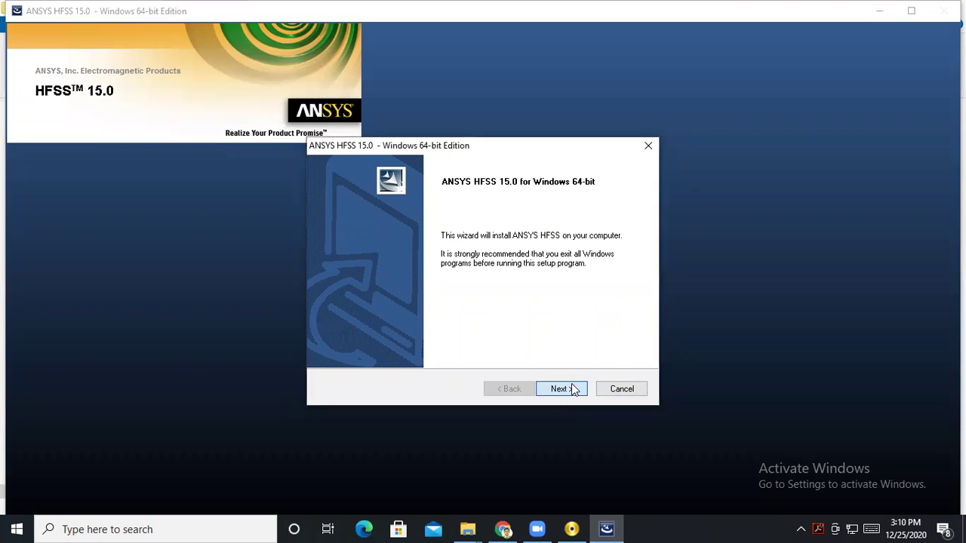
left_click(576, 389)
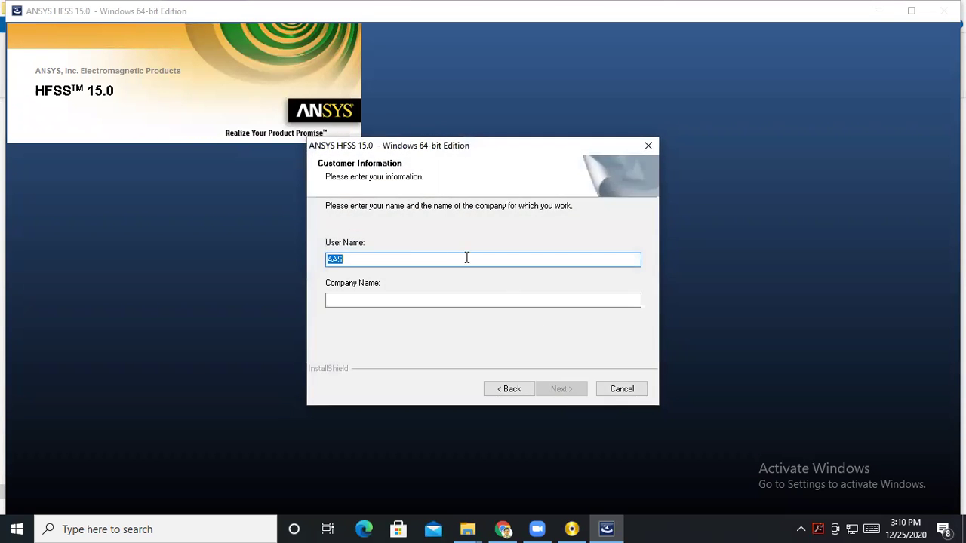
Enter Feni Uni as the company name in the customer information and continue
left_click(371, 301)
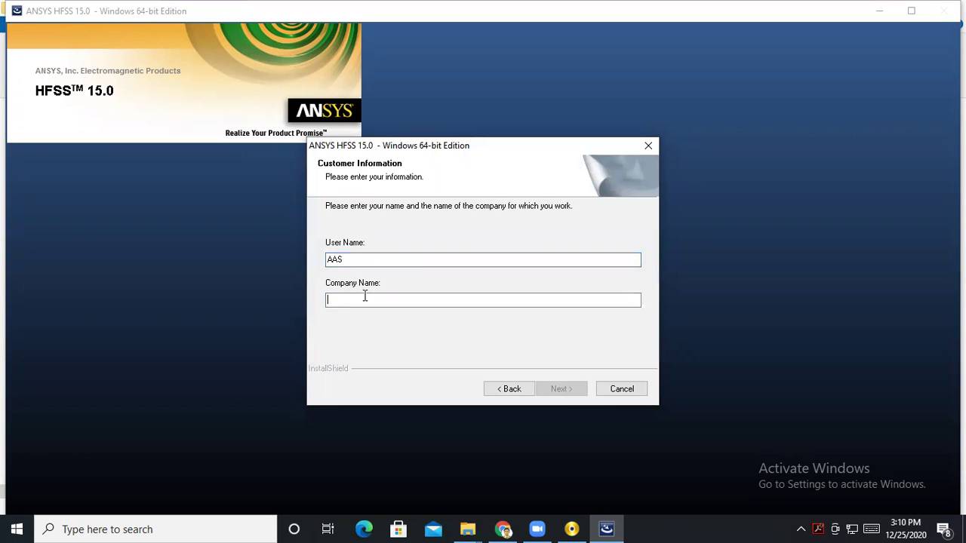
type("Feni")
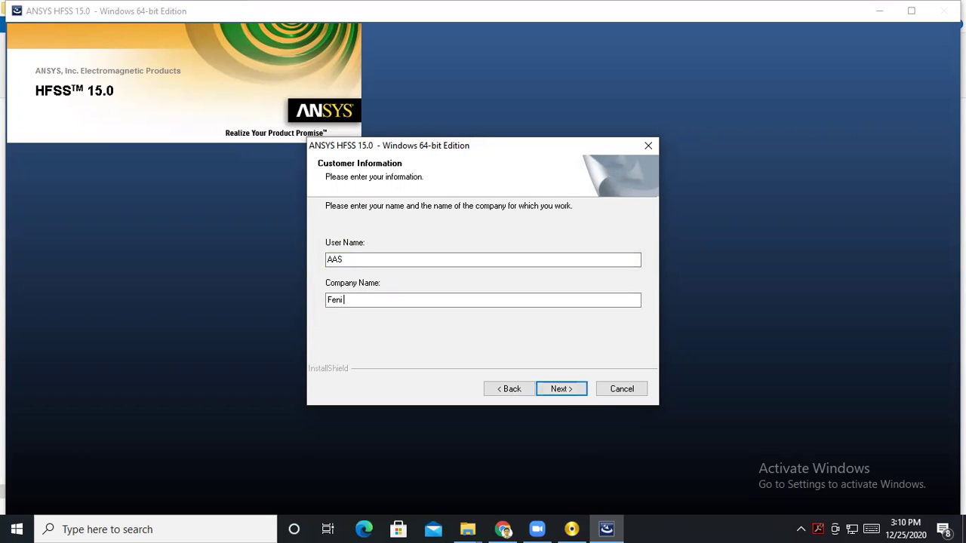
type(" Uni")
left_click(562, 393)
Accept the default directories and program folder, keeping library access set to this local installation
left_click(563, 391)
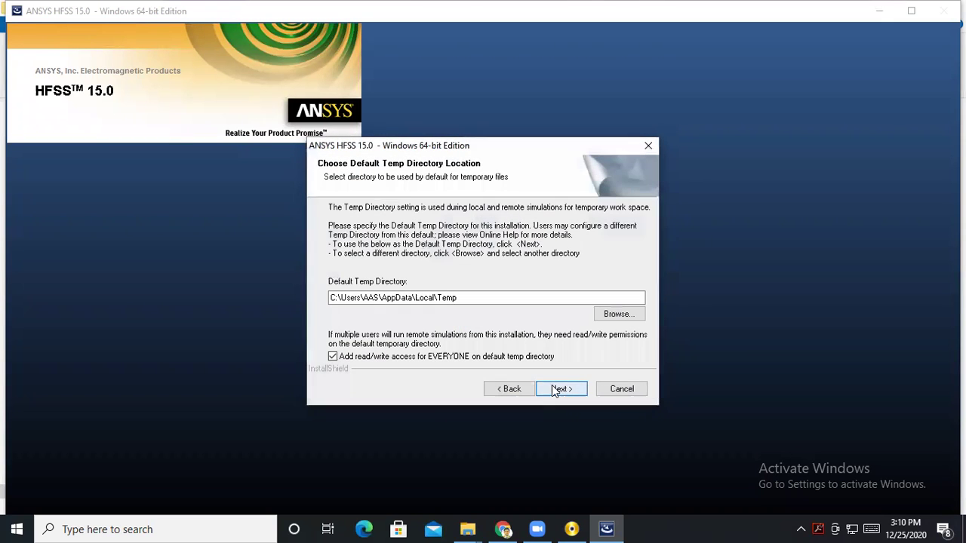
left_click(563, 389)
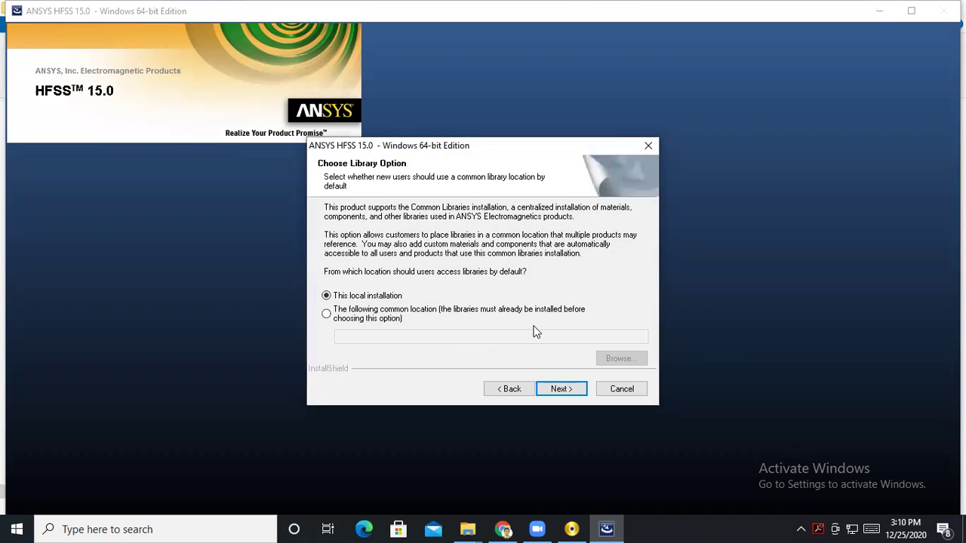
left_click(566, 396)
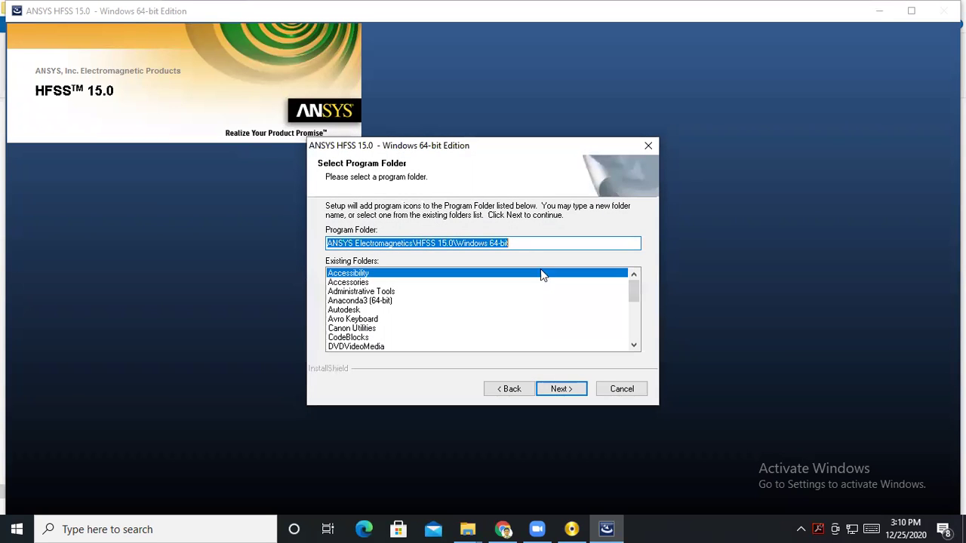
left_click(559, 390)
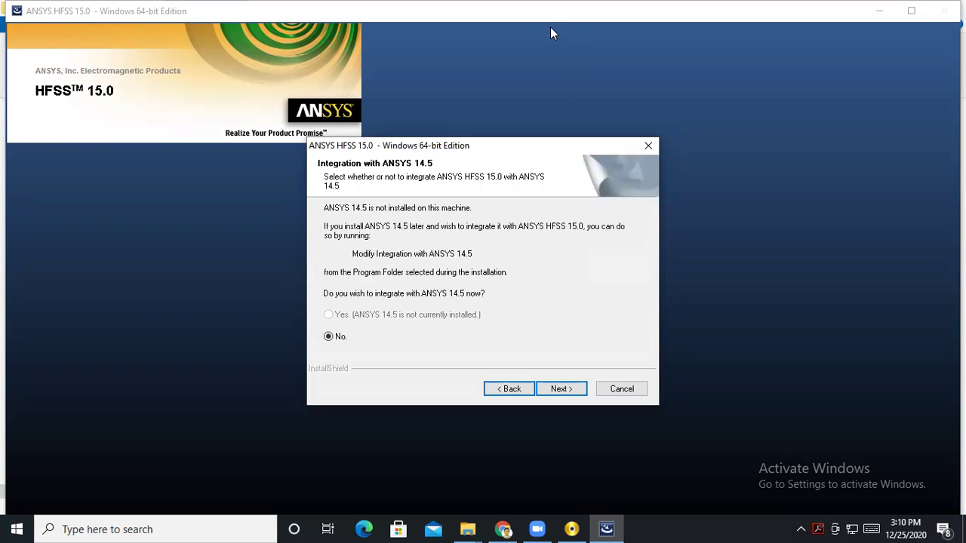
Keep ANSYS 14.5 integration set to No and retain the current license configuration
left_click(550, 30)
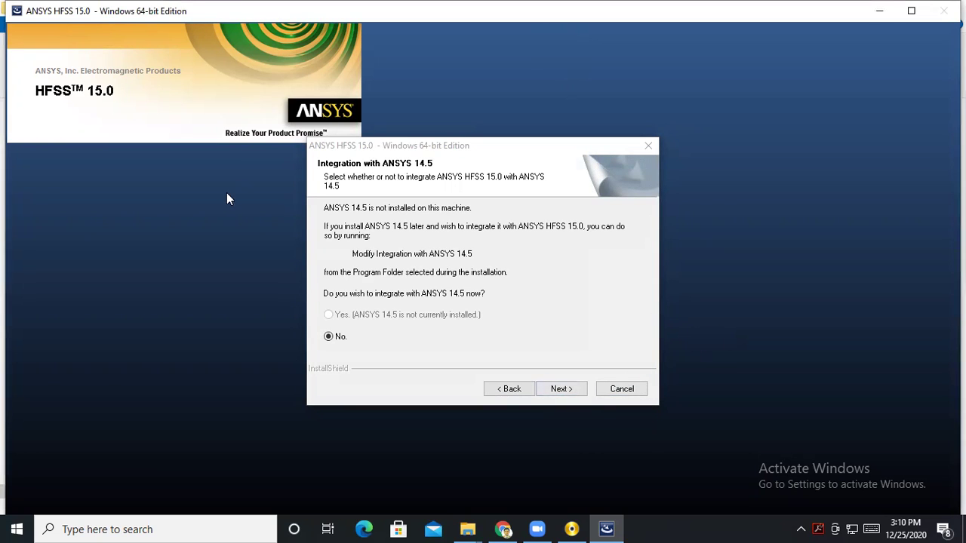
left_click(641, 217)
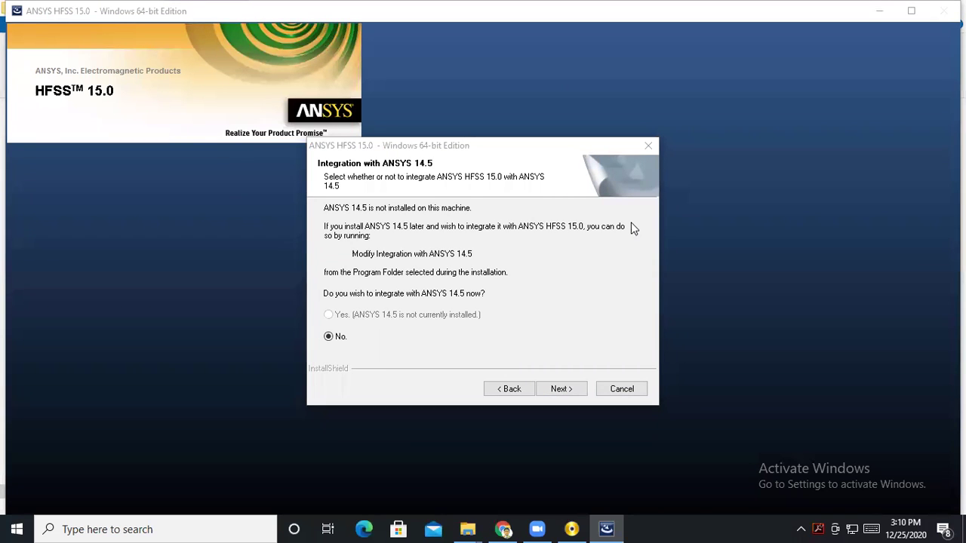
left_click(563, 390)
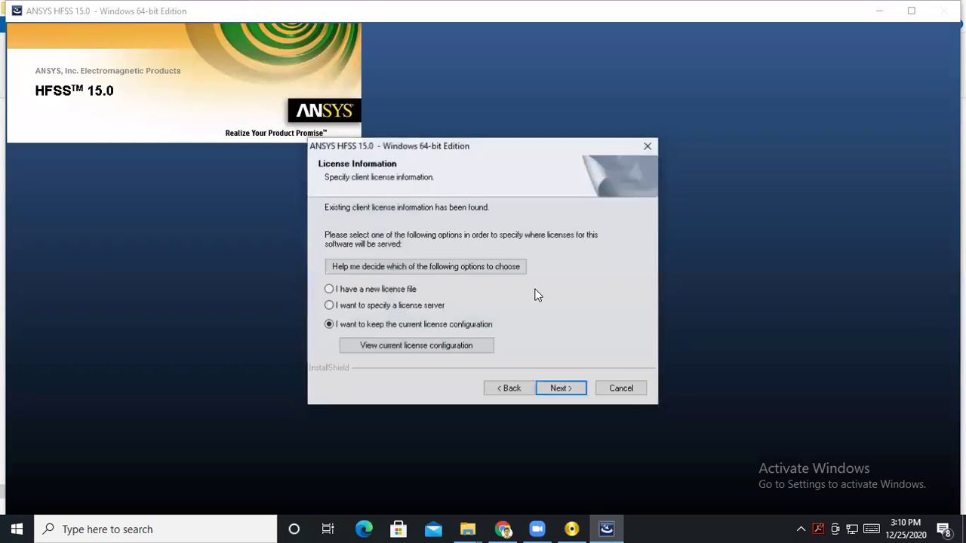
left_click(553, 390)
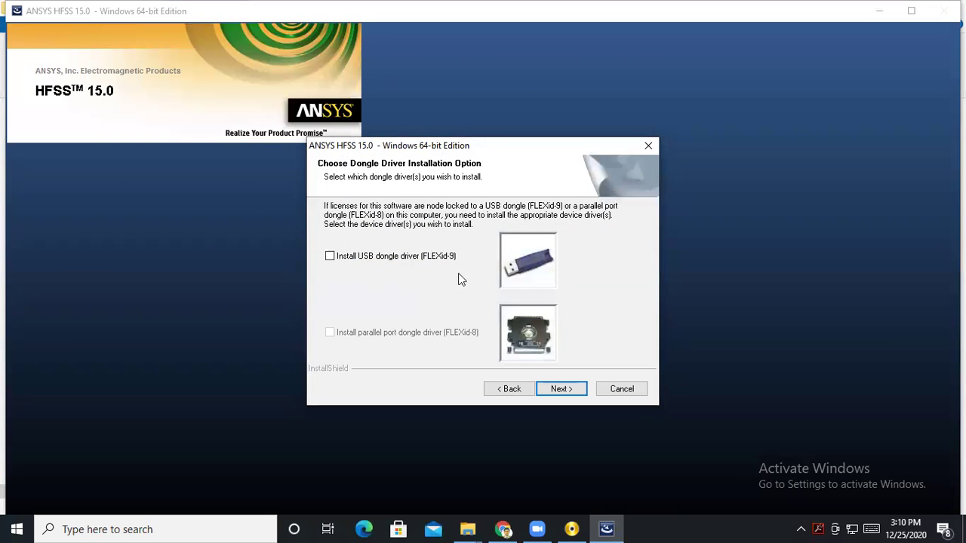
Select the USB dongle driver (FLEXid-9) for installation and start installing HFSS 15.0
left_click(373, 257)
left_click(553, 389)
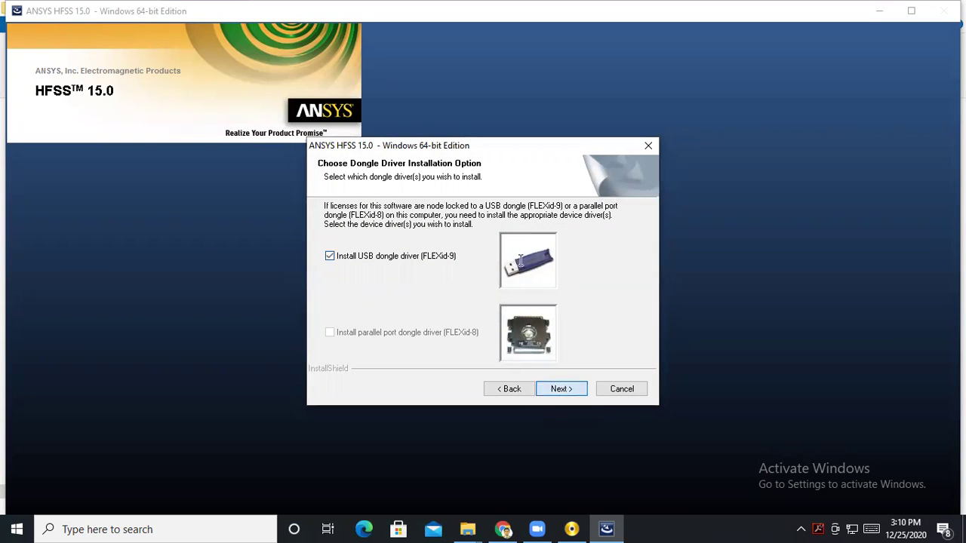
left_click(561, 390)
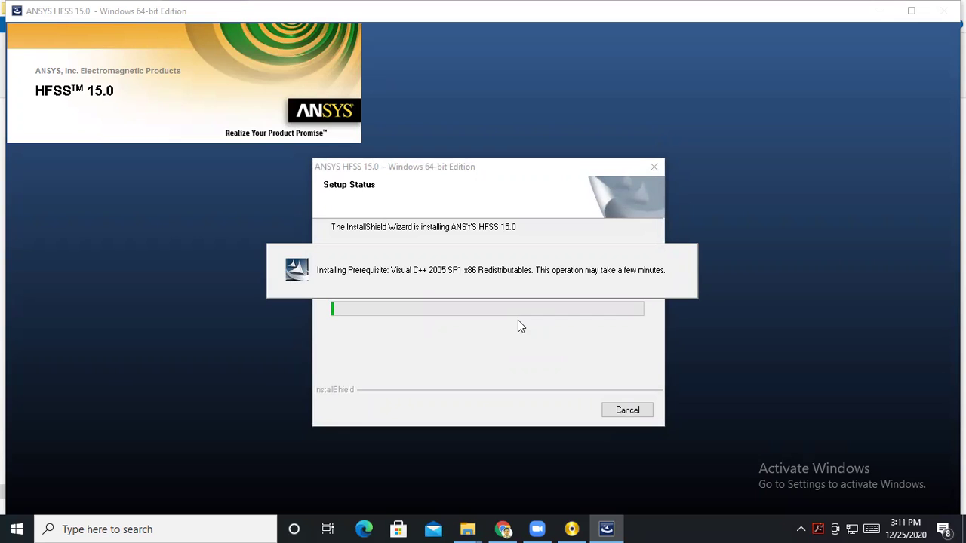
Minimize the HFSS 15.0 Installation Shell and return to the HFSS installer's progress window
left_click(866, 130)
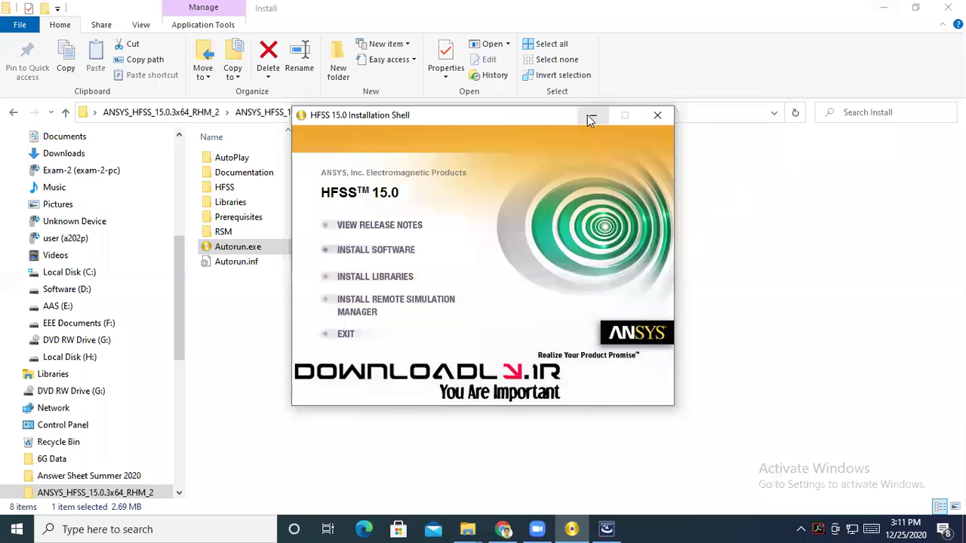
left_click(590, 119)
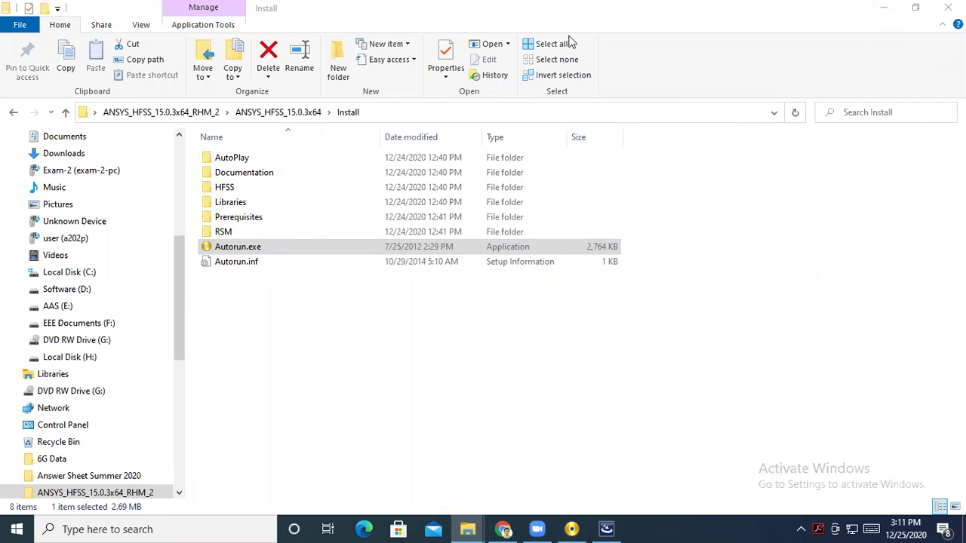
left_click(606, 528)
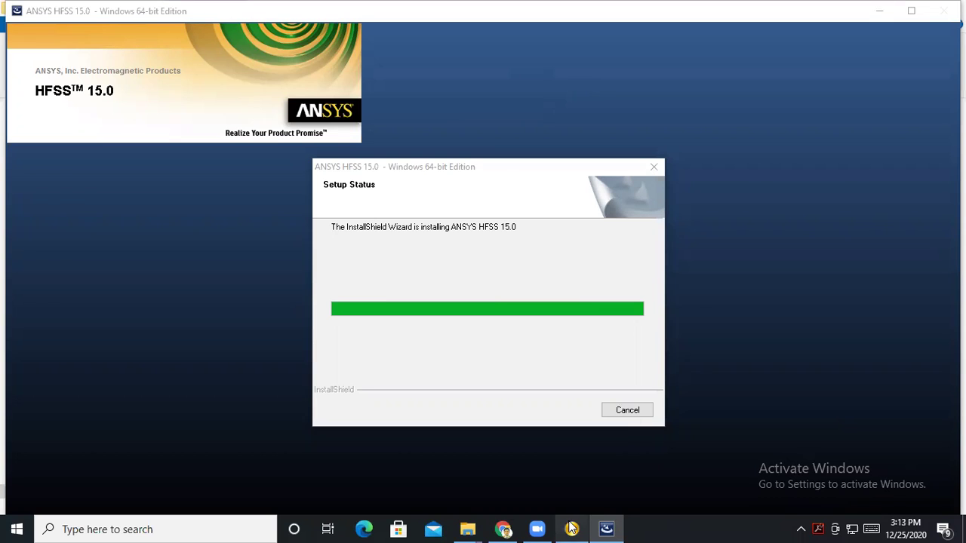
Bring the HFSS 15.0 Installation Shell back to the front and launch the libraries installation
mouse_move(571, 531)
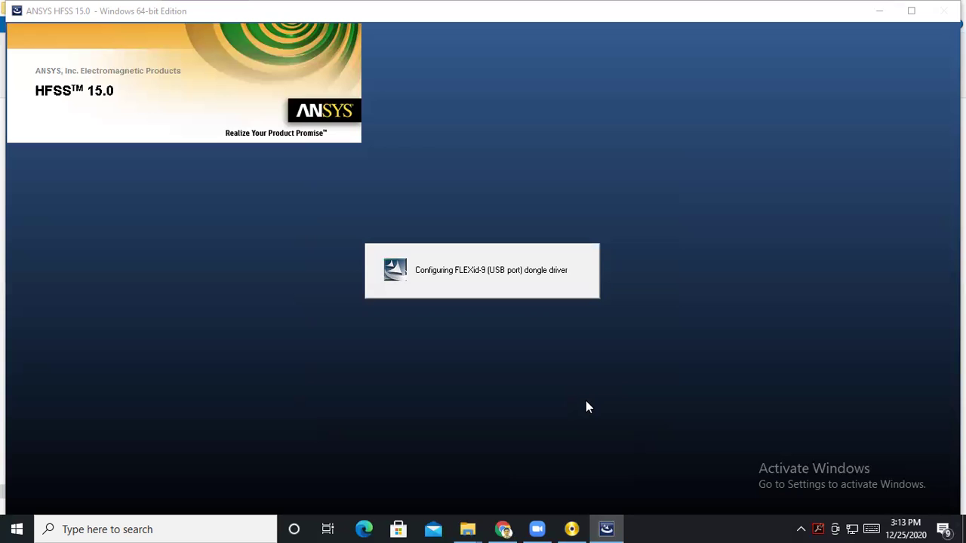
left_click(572, 529)
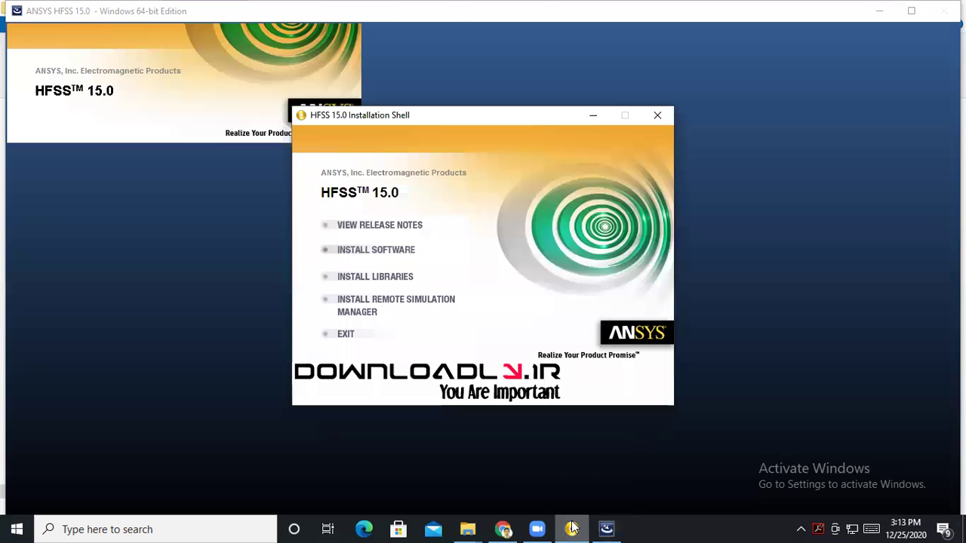
left_click(572, 529)
left_click(572, 529)
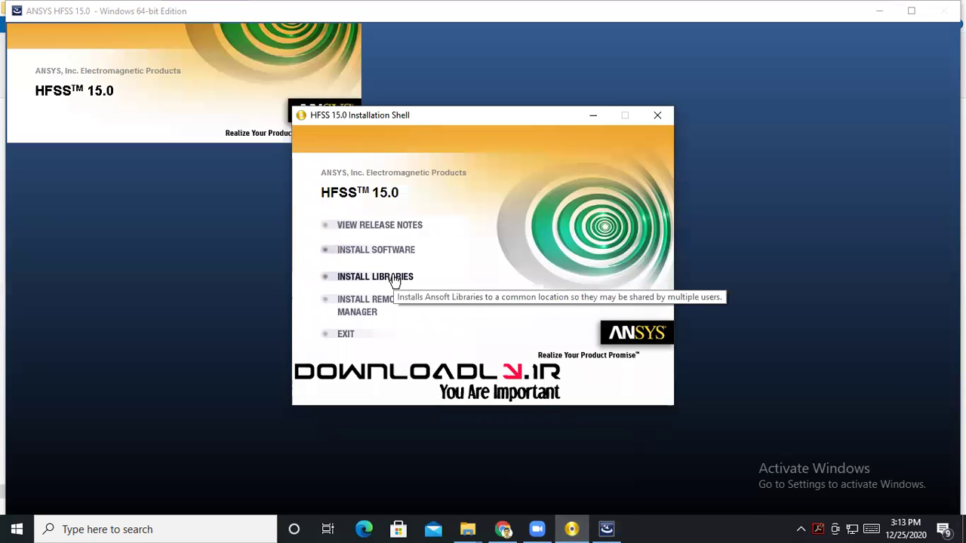
Switch to the ANSYS Electromagnetics Common Libraries installer and agree to continue its setup
left_click(608, 529)
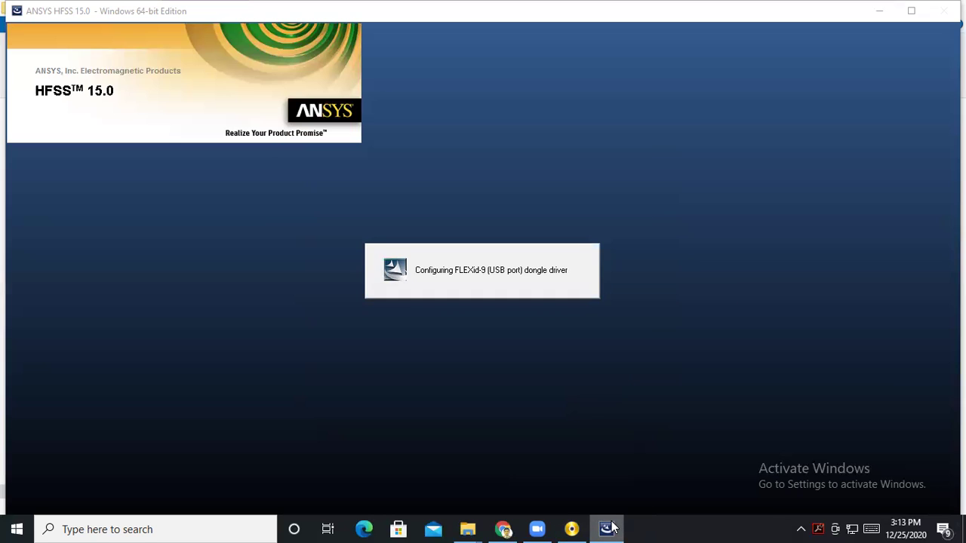
left_click(608, 529)
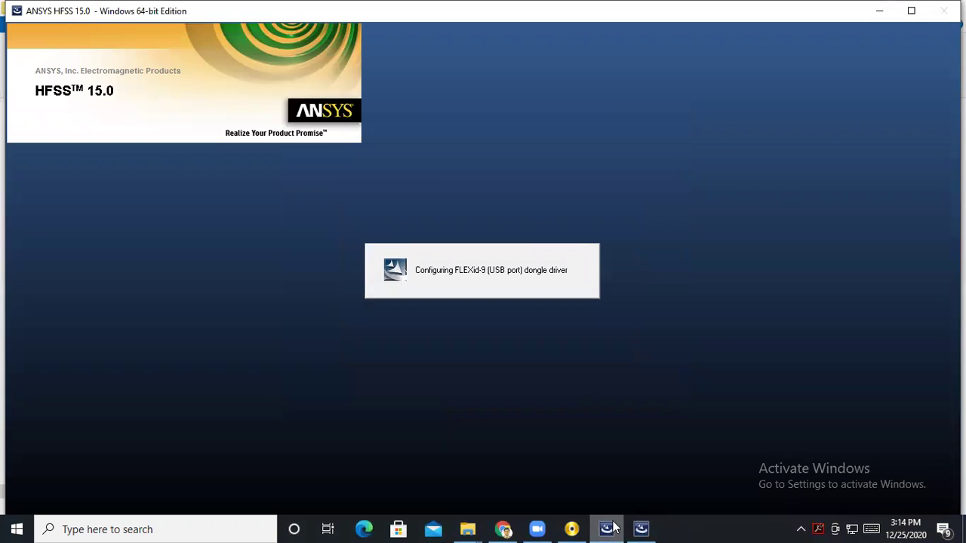
left_click(647, 528)
left_click(545, 345)
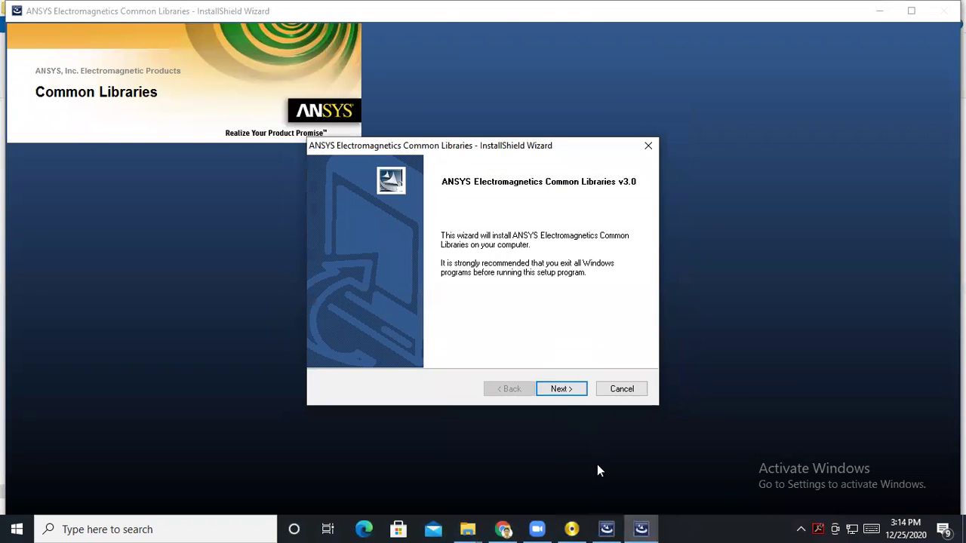
Switch to the HFSS 15.0 installer and finish it without launching the RSM installation
left_click(606, 528)
left_click(606, 528)
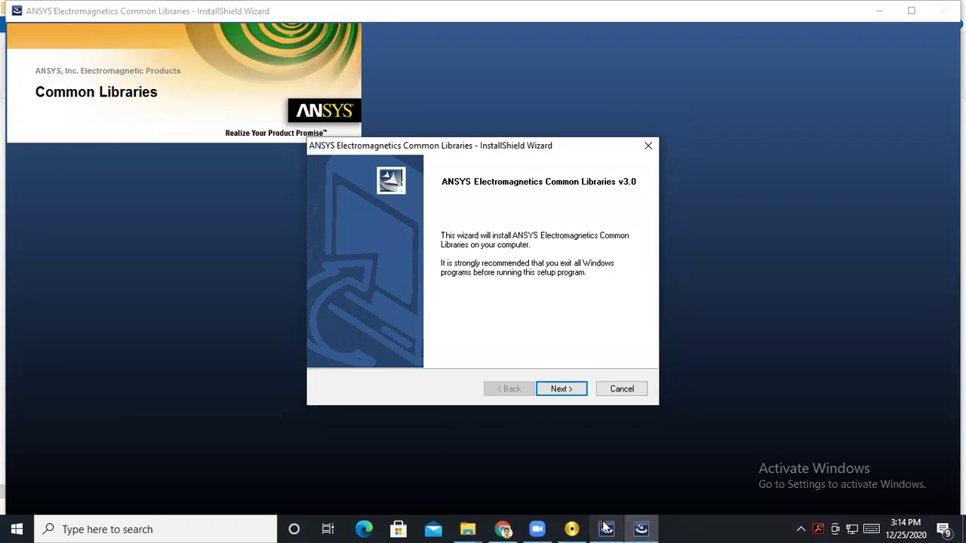
left_click(606, 528)
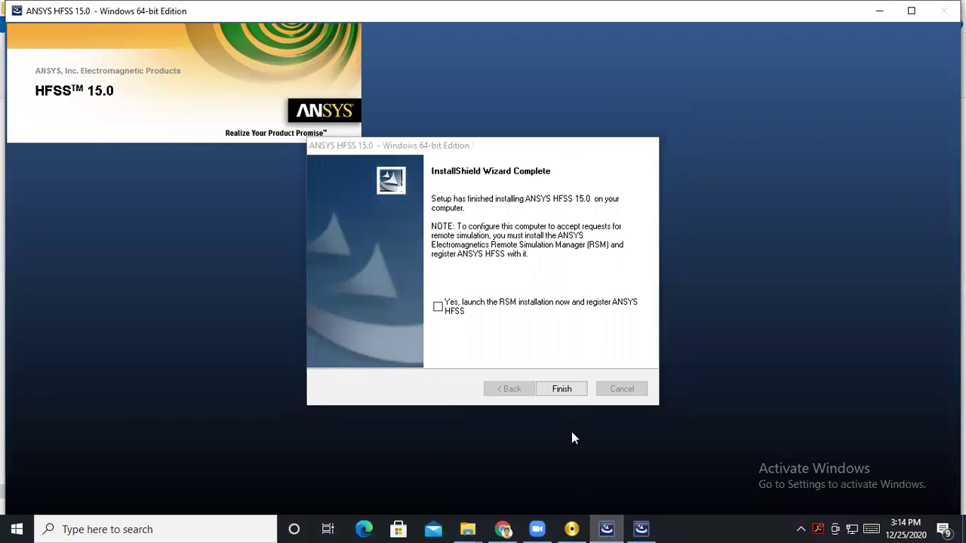
left_click(562, 389)
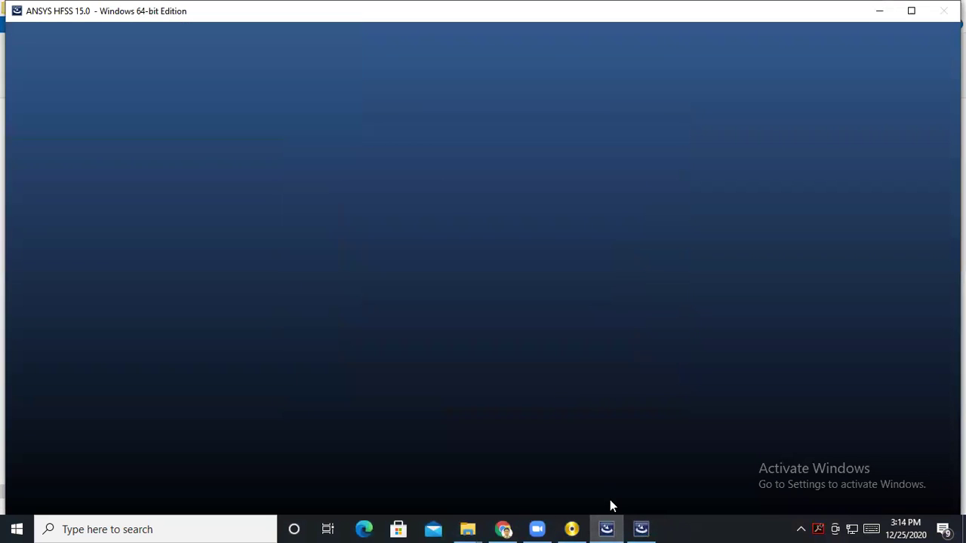
Return to the Common Libraries installer, accept its license agreement and enter FU as the company name
left_click(640, 528)
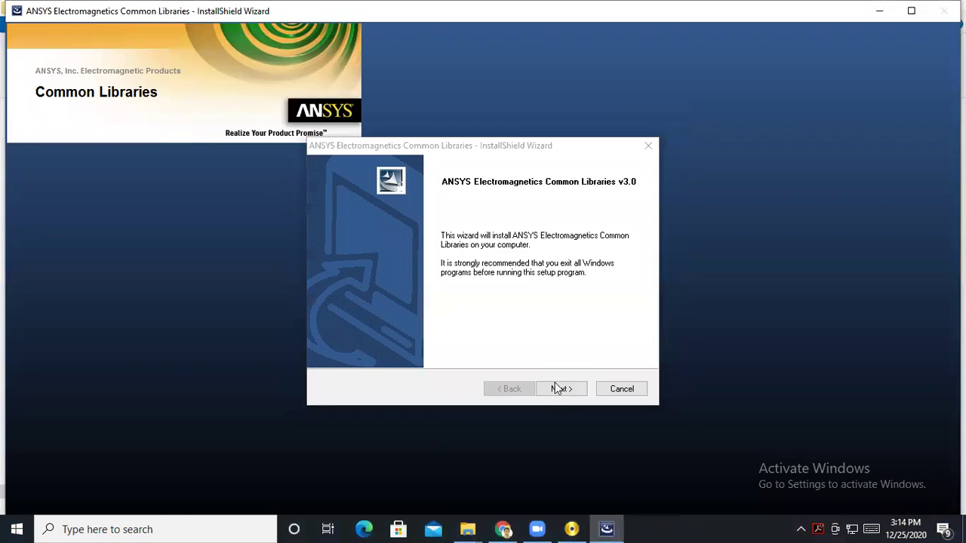
left_click(557, 389)
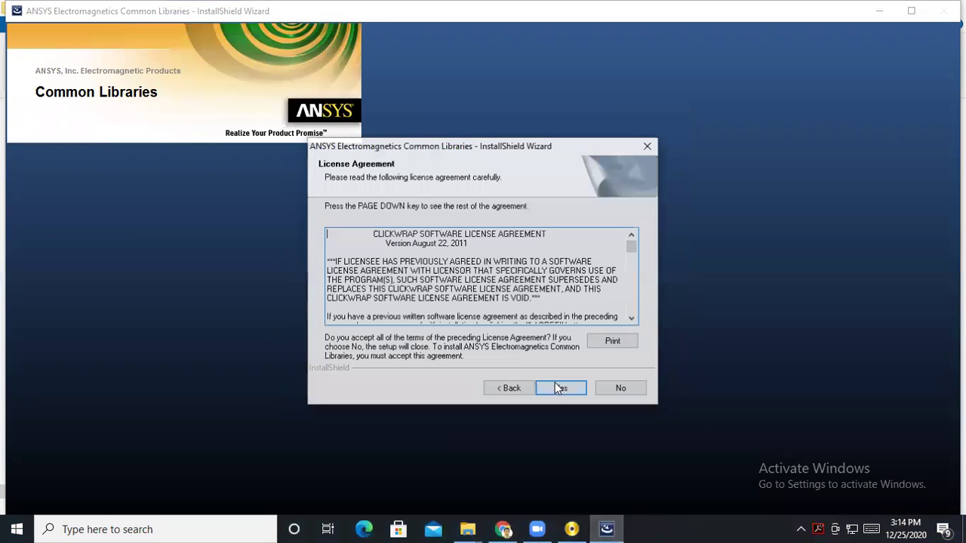
left_click(561, 389)
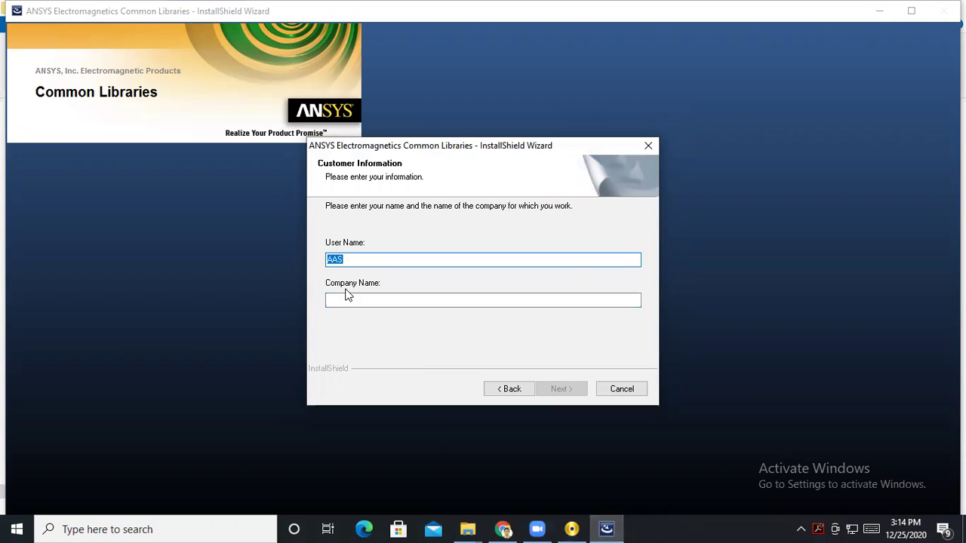
left_click(355, 302)
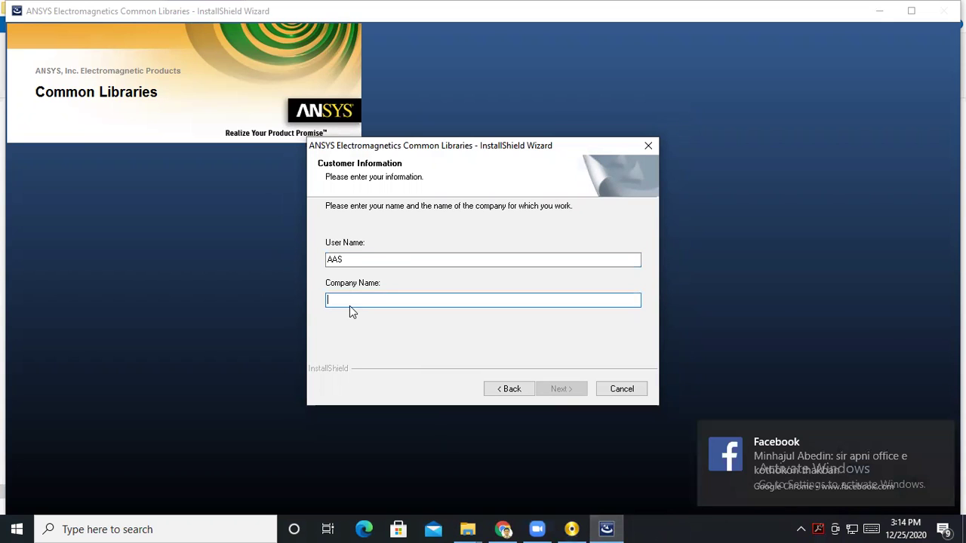
type("FU")
left_click(561, 391)
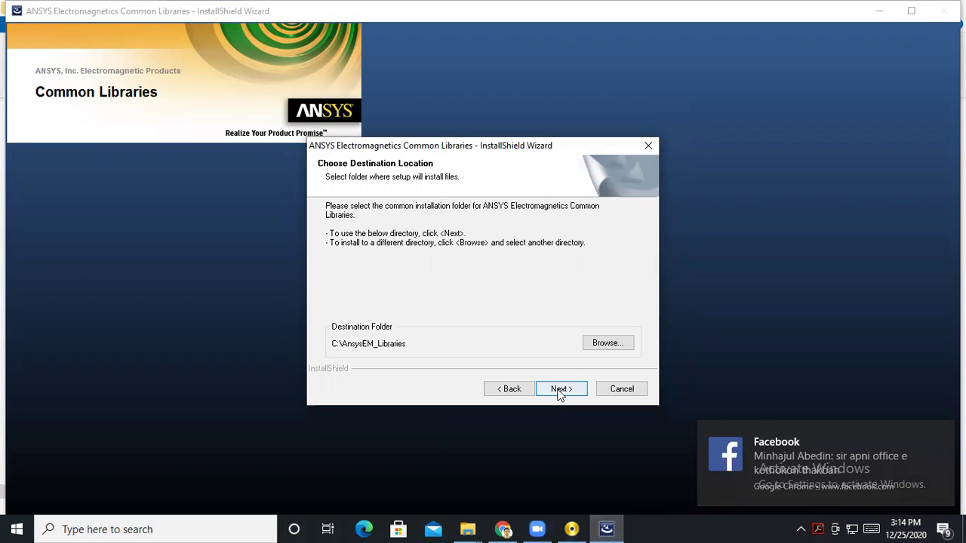
Install the common libraries to C:\AnsysEM_Libraries, then finish the setup and close the HFSS 15.0 Installation Shell
left_click(560, 391)
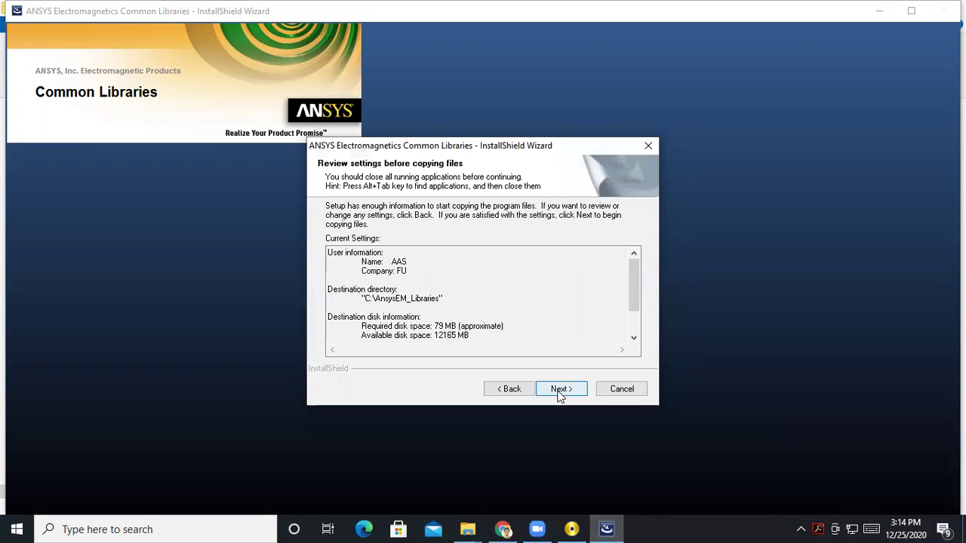
left_click(560, 392)
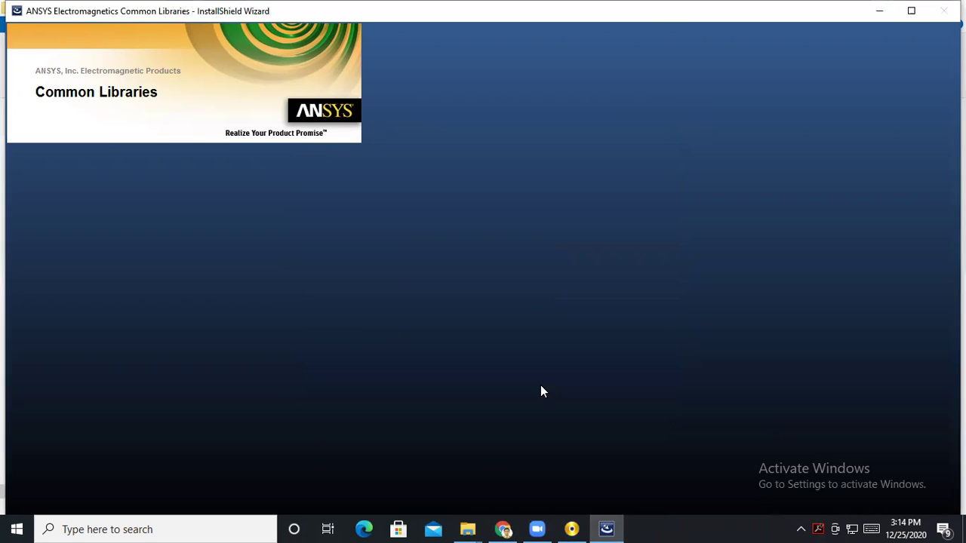
left_click(559, 391)
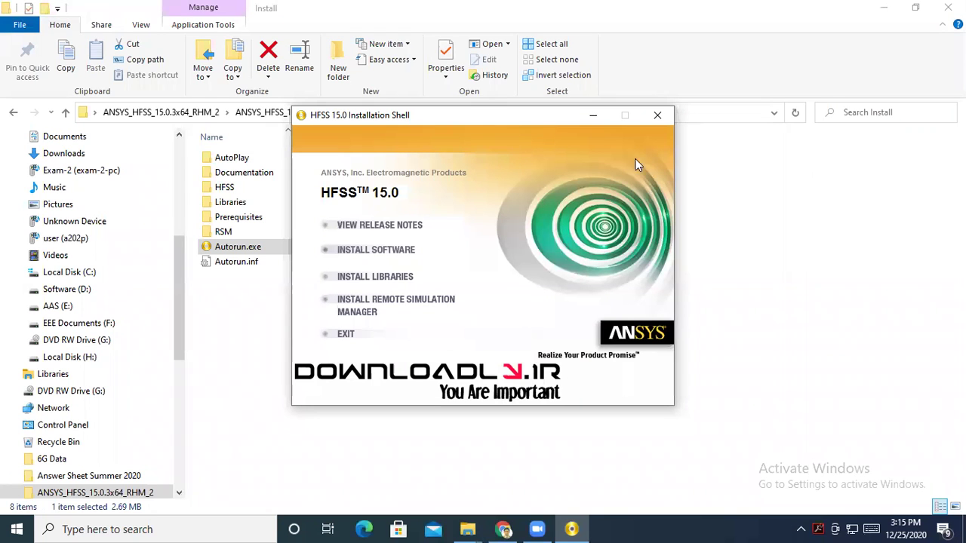
left_click(658, 116)
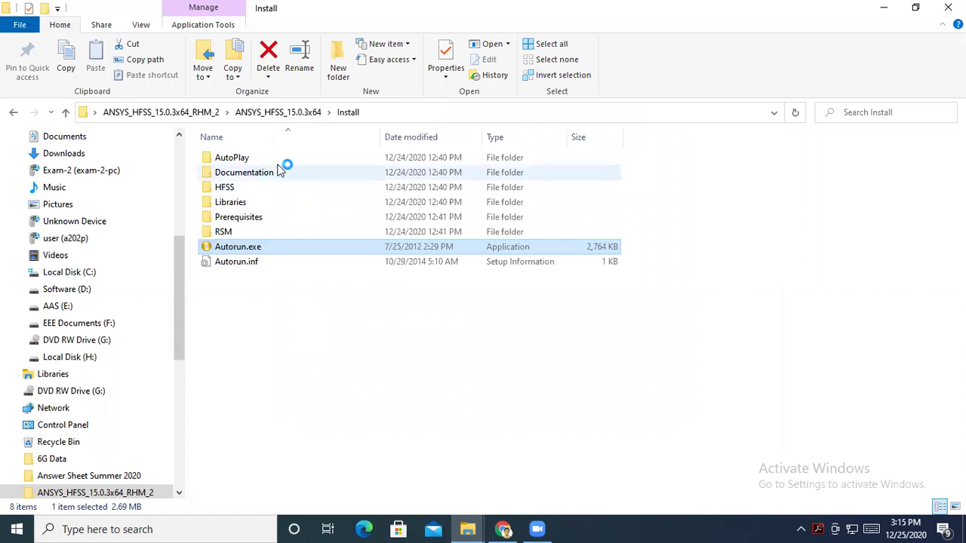
Copy License.lic from the Crack folder inside ANSYS_HFSS_15.0.3x64
key("BackSpace")
double_click(255, 162)
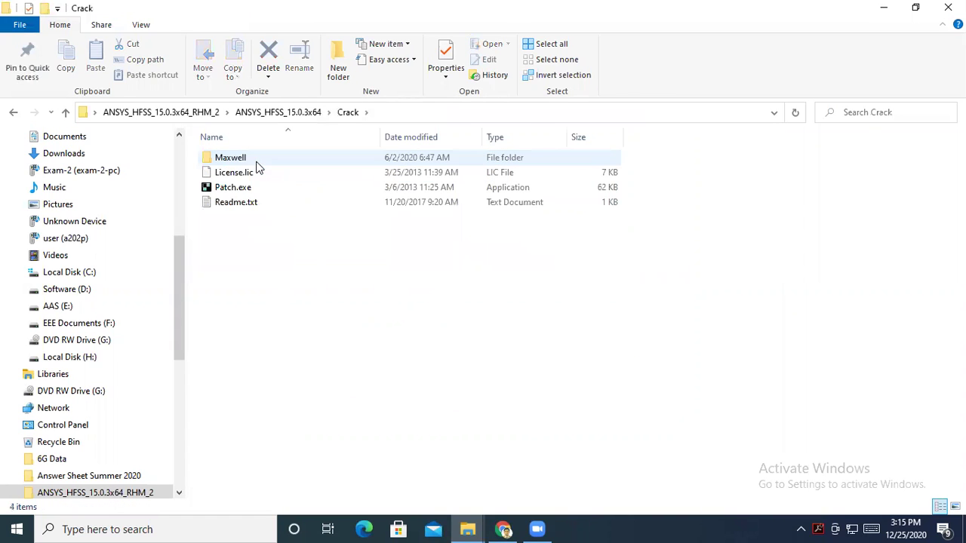
left_click(258, 176)
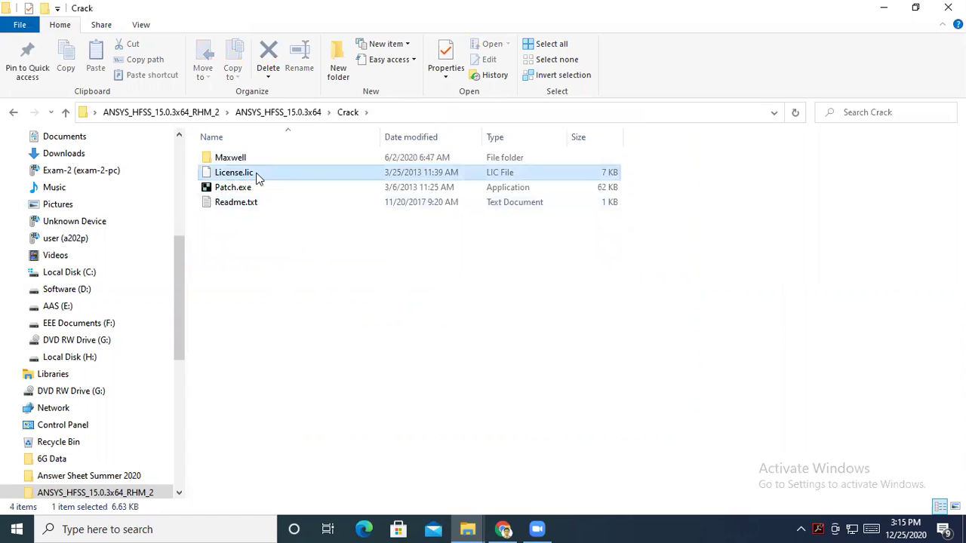
key("ctrl+c")
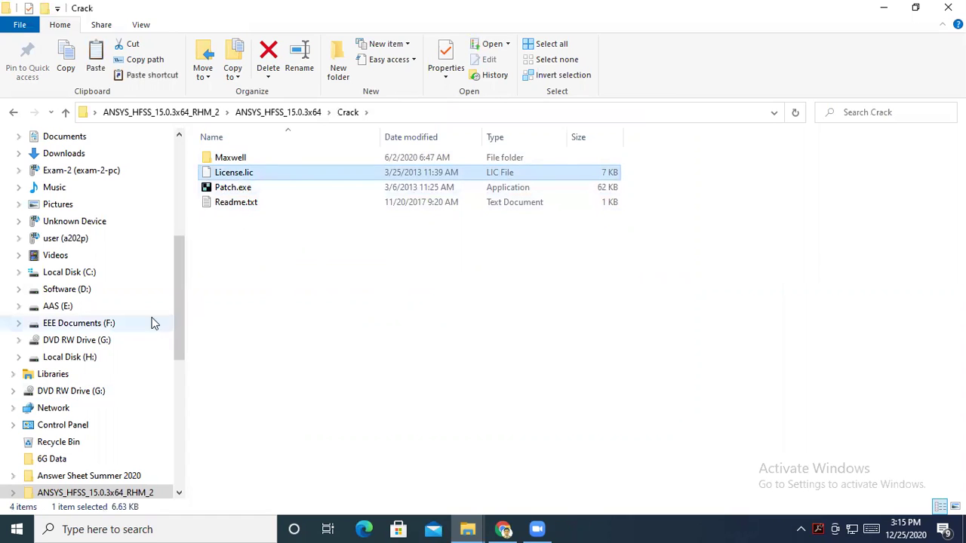
Paste License.lic into C:\Program Files\AnsysEM\admin, replacing the existing file with administrator permission
left_click(83, 273)
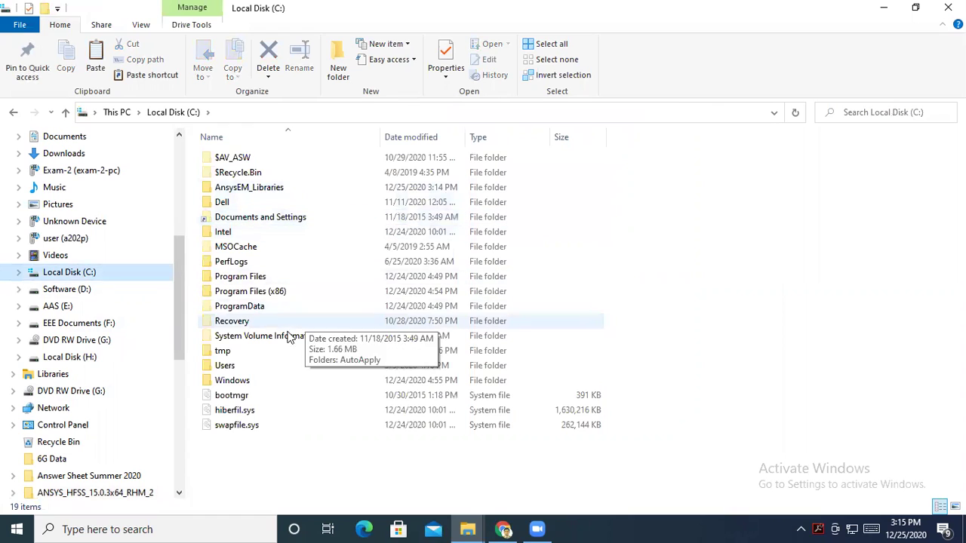
double_click(270, 277)
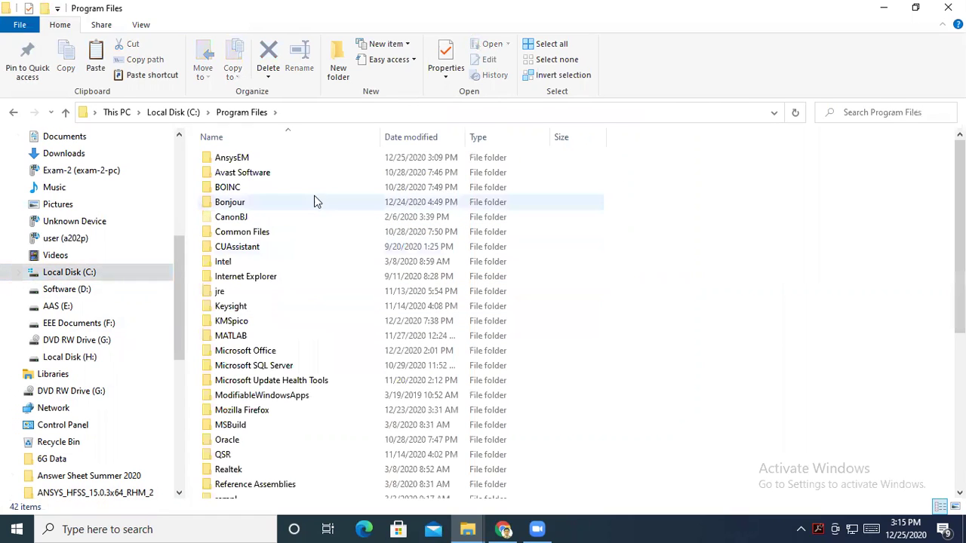
double_click(291, 163)
left_click(275, 164)
double_click(275, 165)
right_click(292, 267)
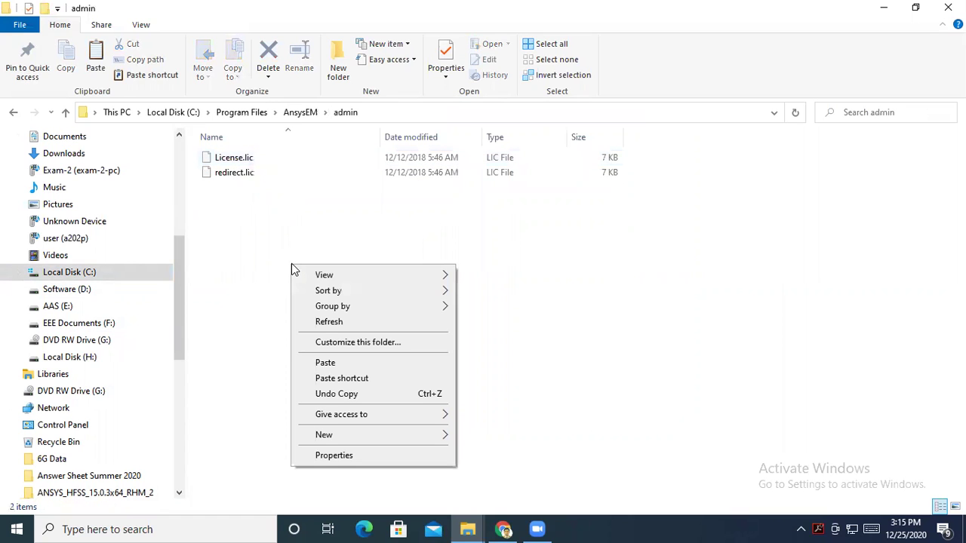
left_click(325, 362)
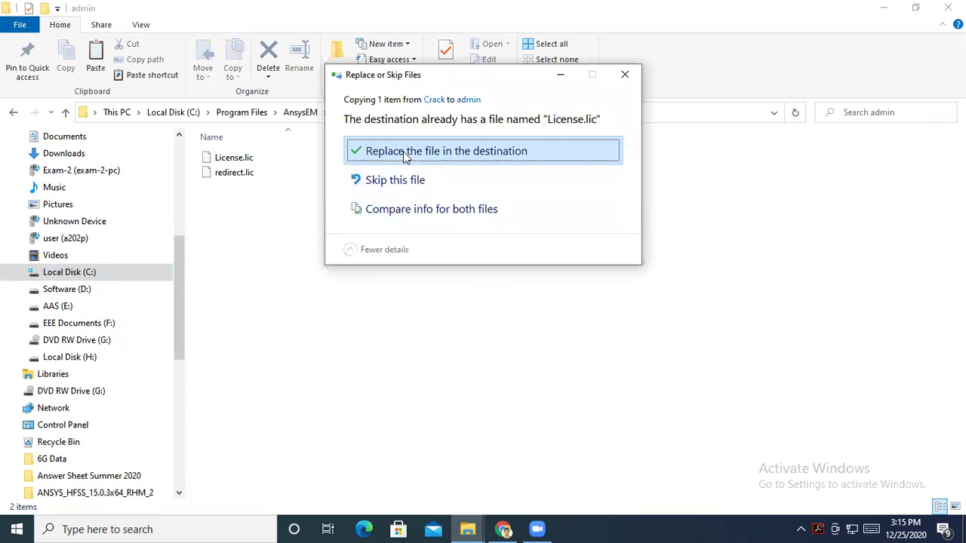
left_click(406, 154)
left_click(446, 169)
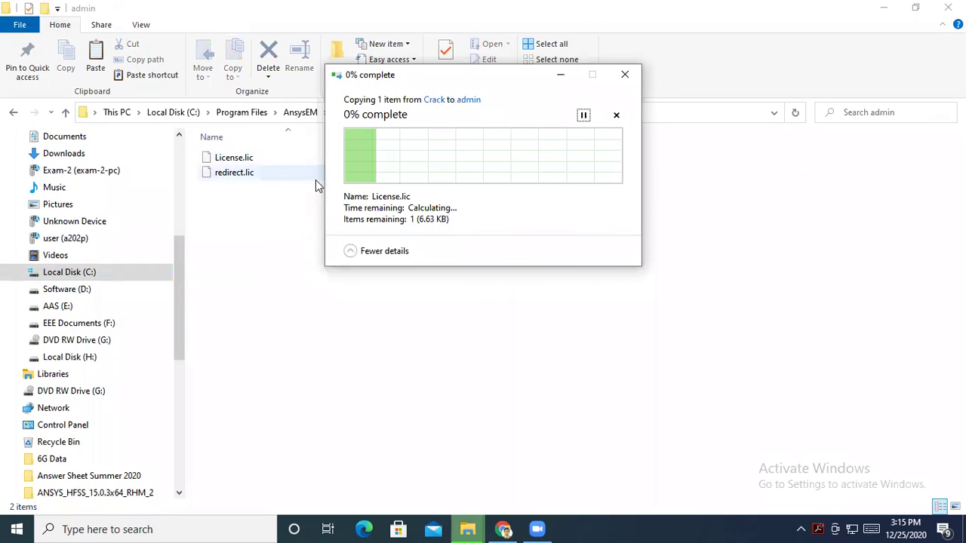
Delete redirect.lic from the AnsysEM admin folder, granting administrator permission
left_click(269, 178)
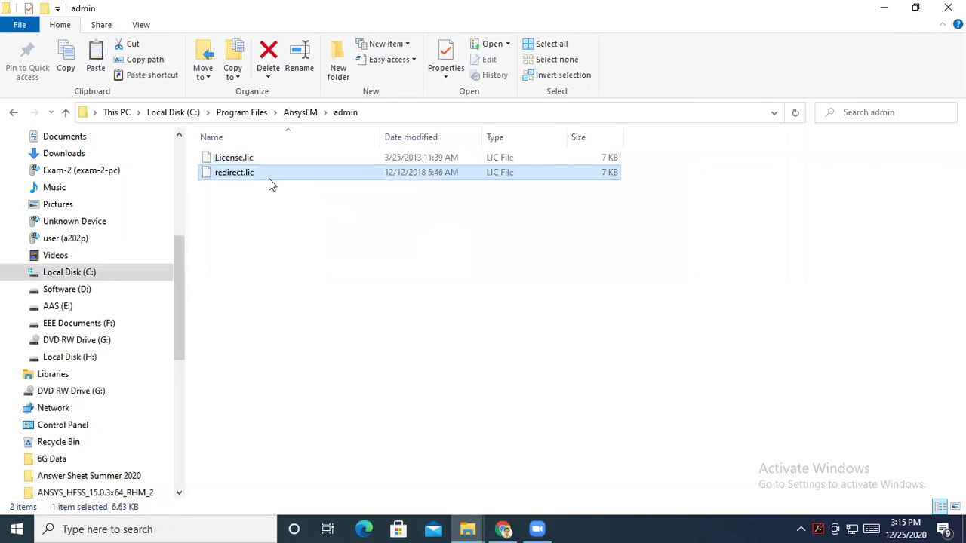
key("Delete")
left_click(448, 171)
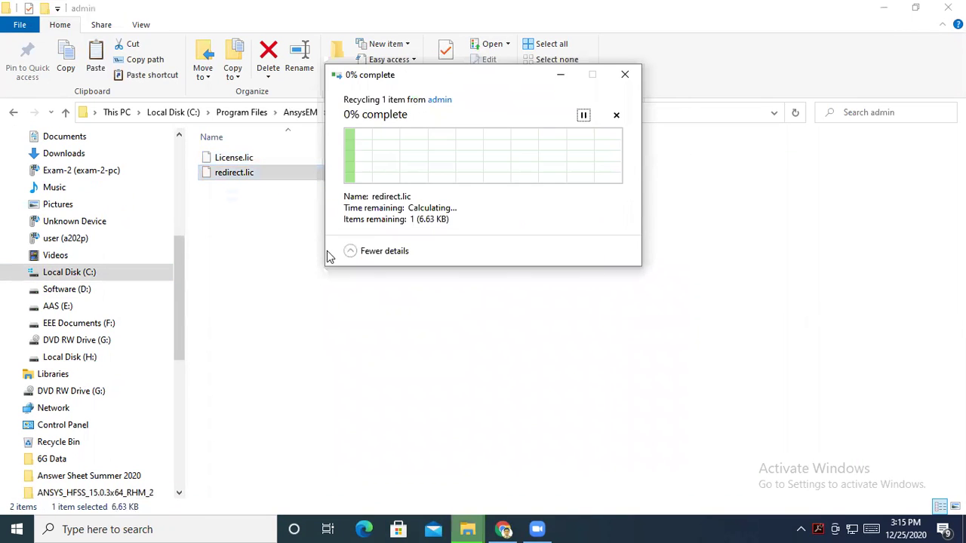
Look for Patch.exe in the Win64 folder of AnsysEM\HFSS15.0
key("BackSpace")
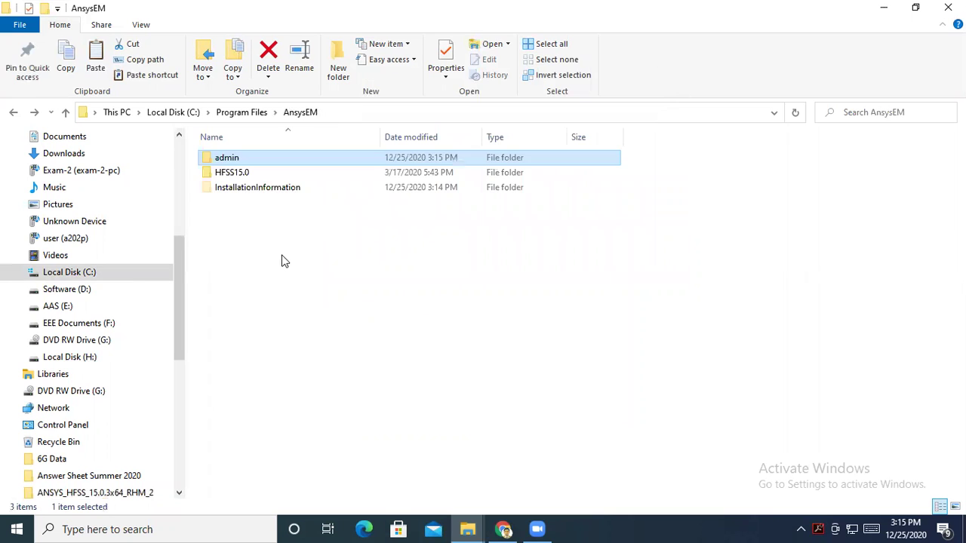
left_click(247, 175)
double_click(246, 175)
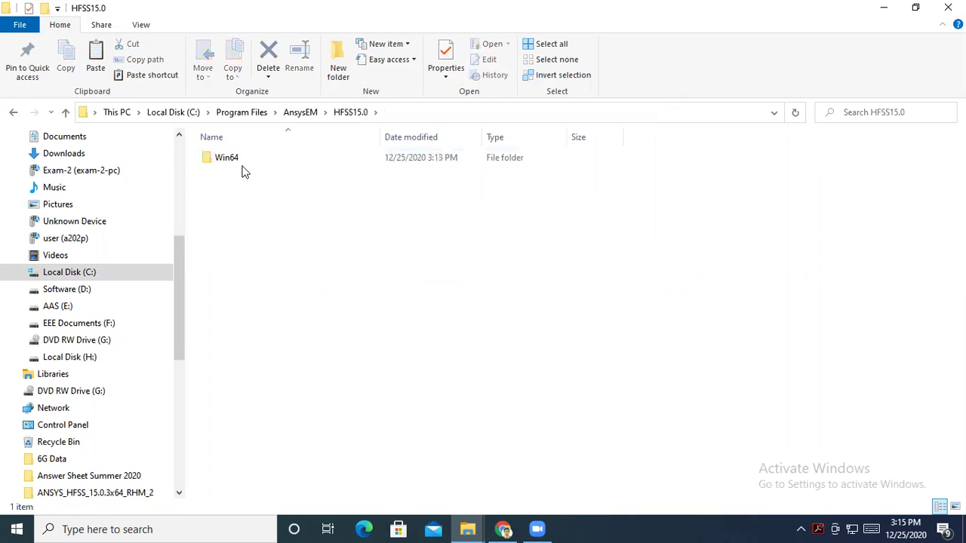
double_click(242, 162)
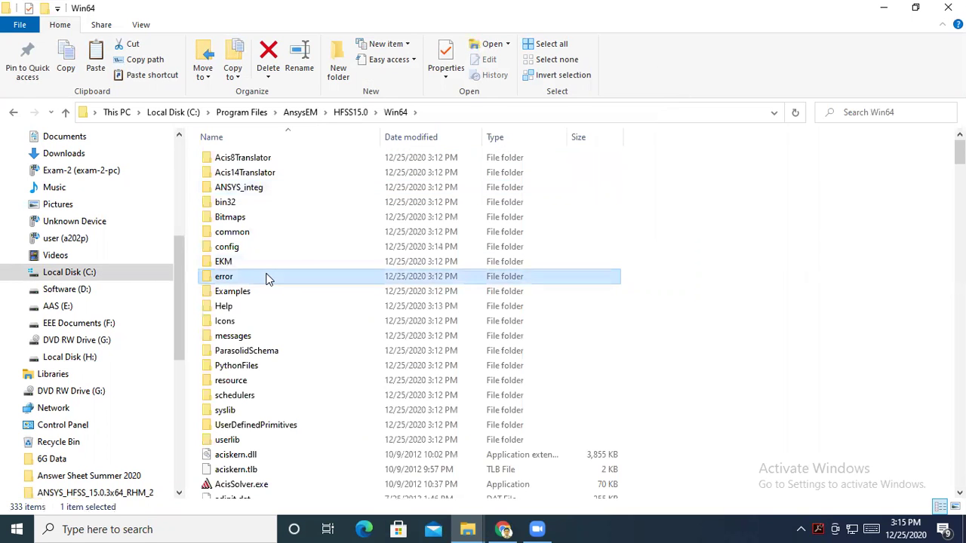
key("p")
key("p")
key("p")
key("p")
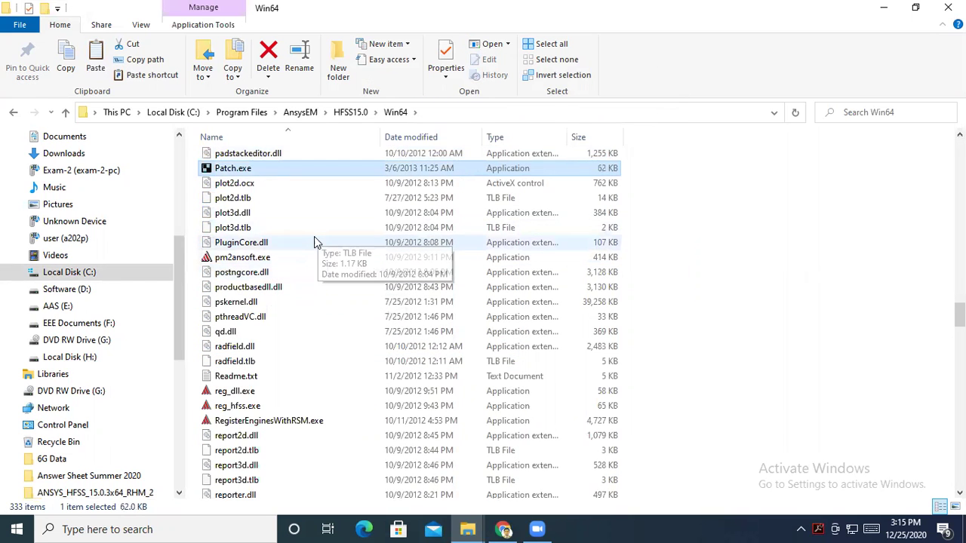
Return to the setup's Crack folder and copy Patch.exe
key("BackSpace")
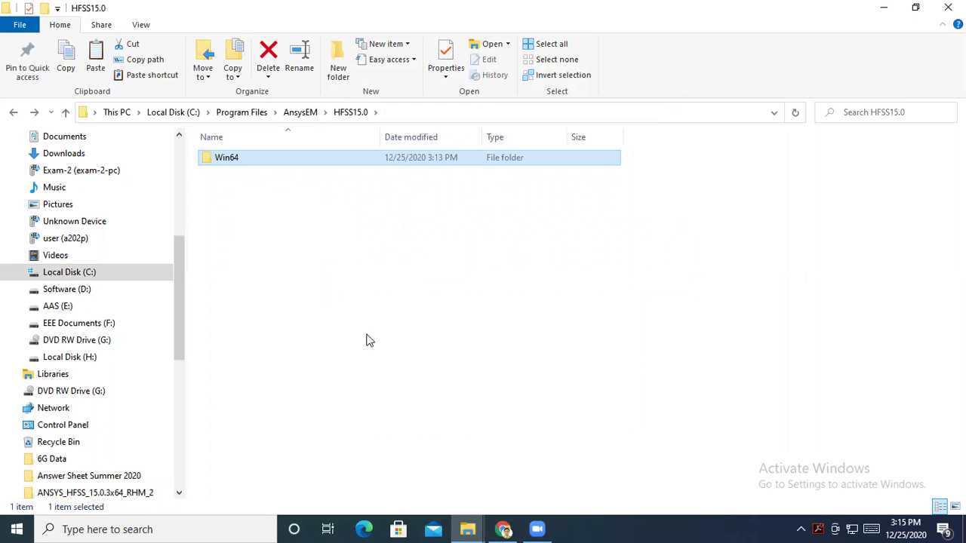
key("BackSpace")
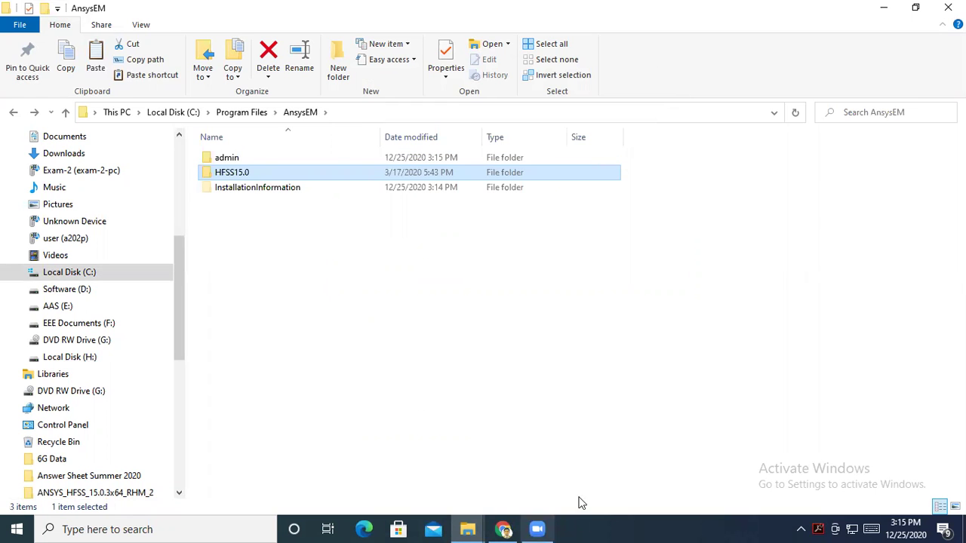
key("BackSpace")
key("BackSpace")
key("BackSpace")
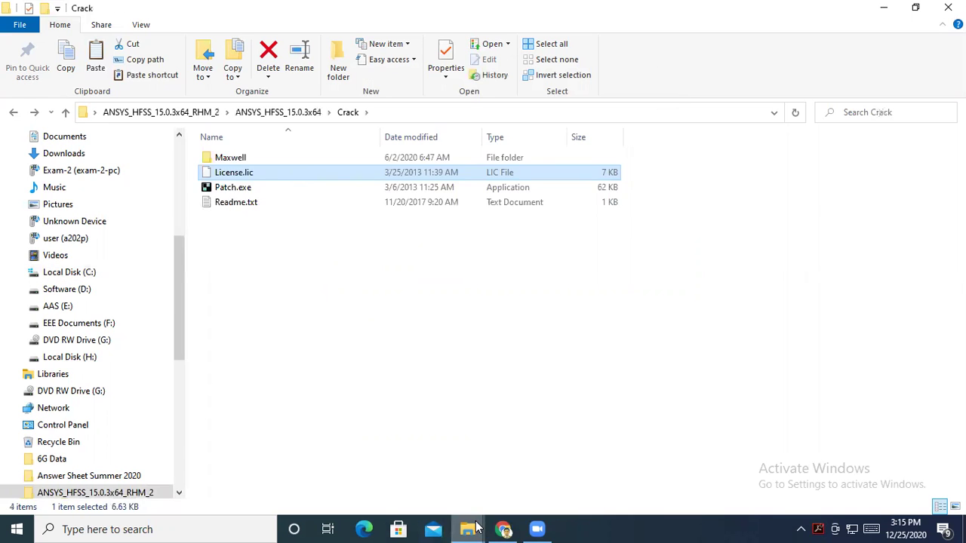
left_click(862, 468)
double_click(248, 160)
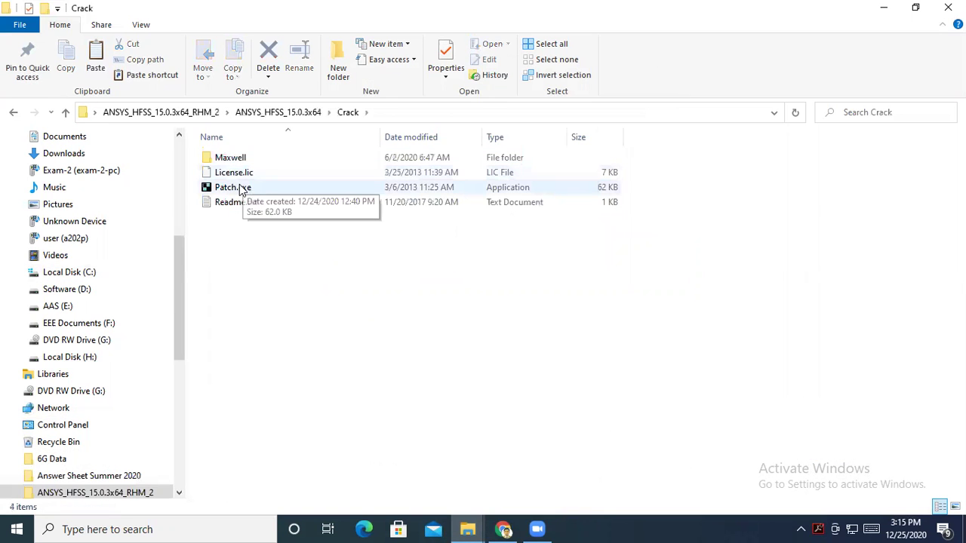
left_click(242, 191)
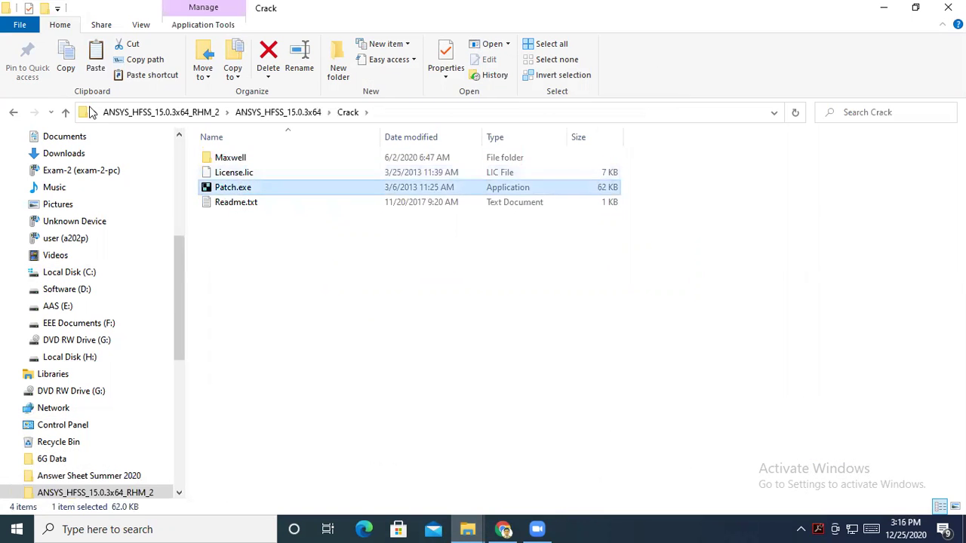
left_click(66, 113)
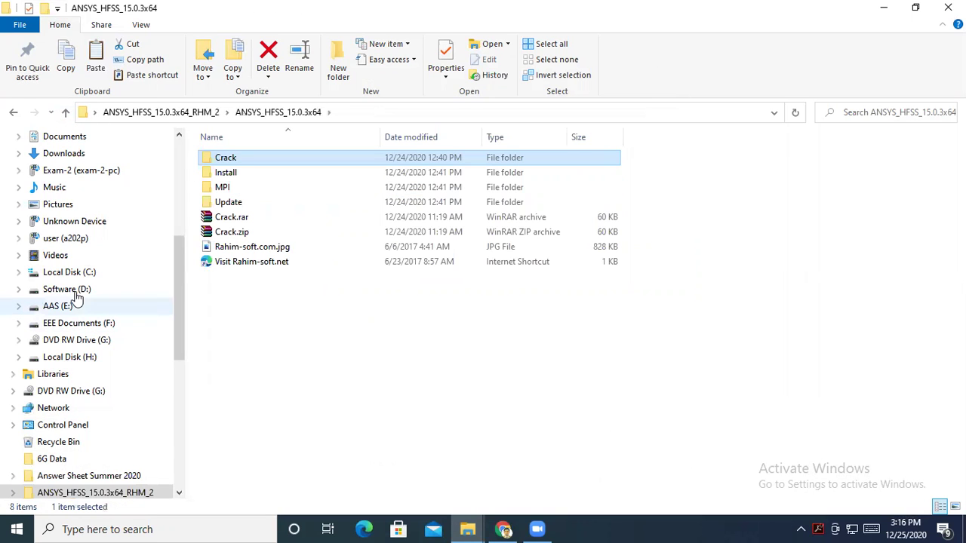
Paste Patch.exe into C:\Program Files\AnsysEM\HFSS15.0\Win64, replacing the existing file with administrator permission, and locate it there
left_click(80, 273)
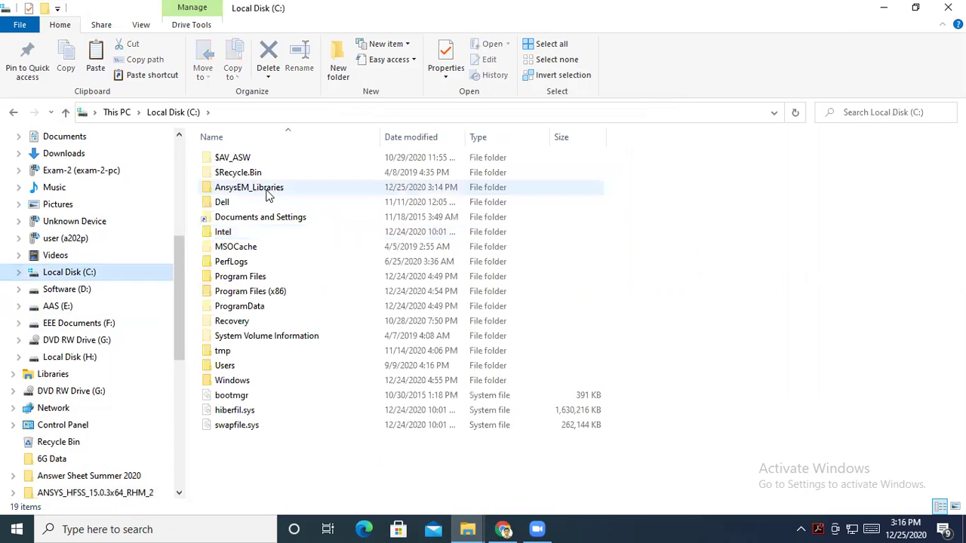
double_click(252, 279)
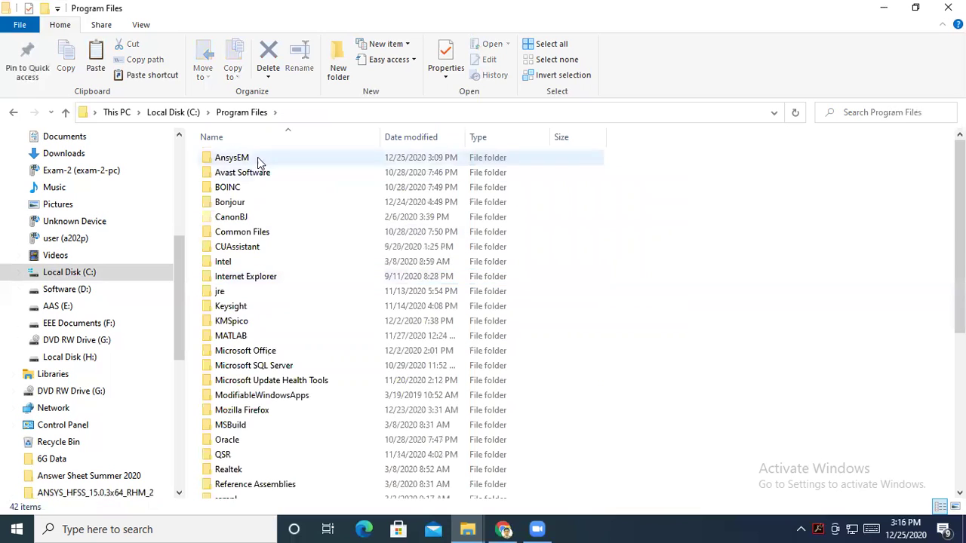
double_click(249, 159)
double_click(253, 173)
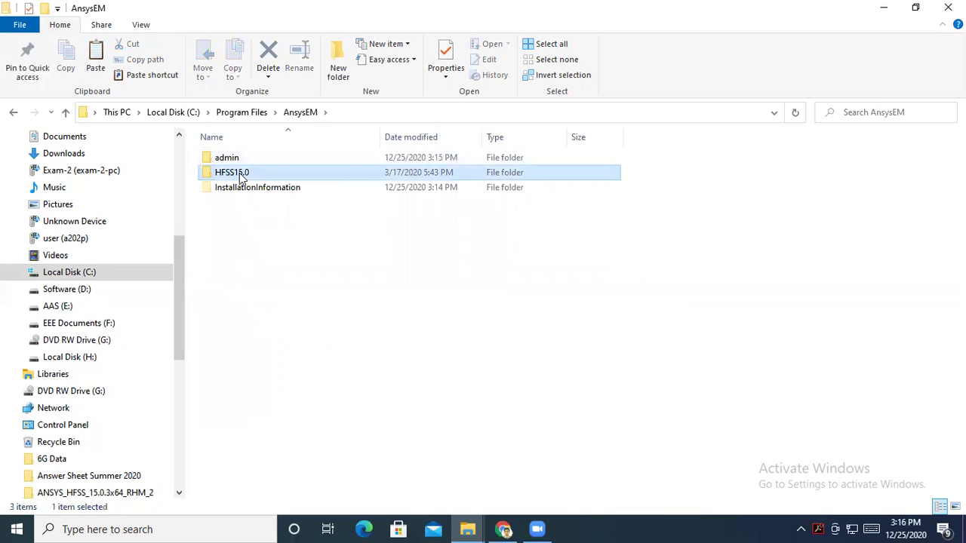
double_click(253, 158)
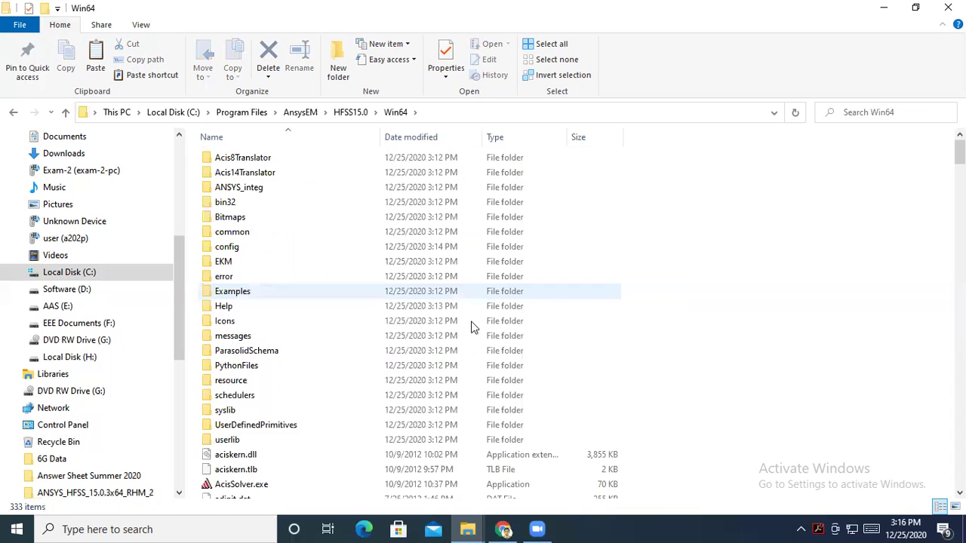
right_click(613, 328)
left_click(648, 419)
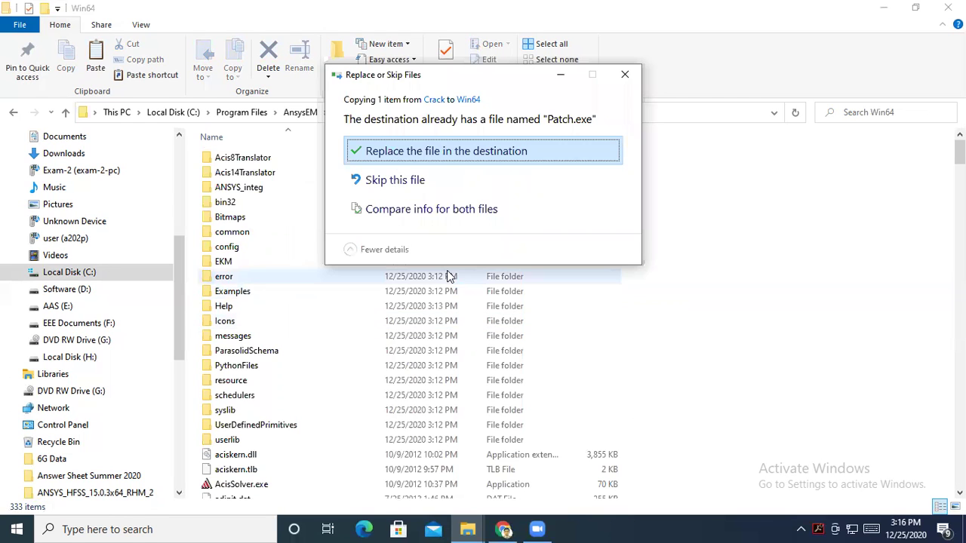
left_click(386, 152)
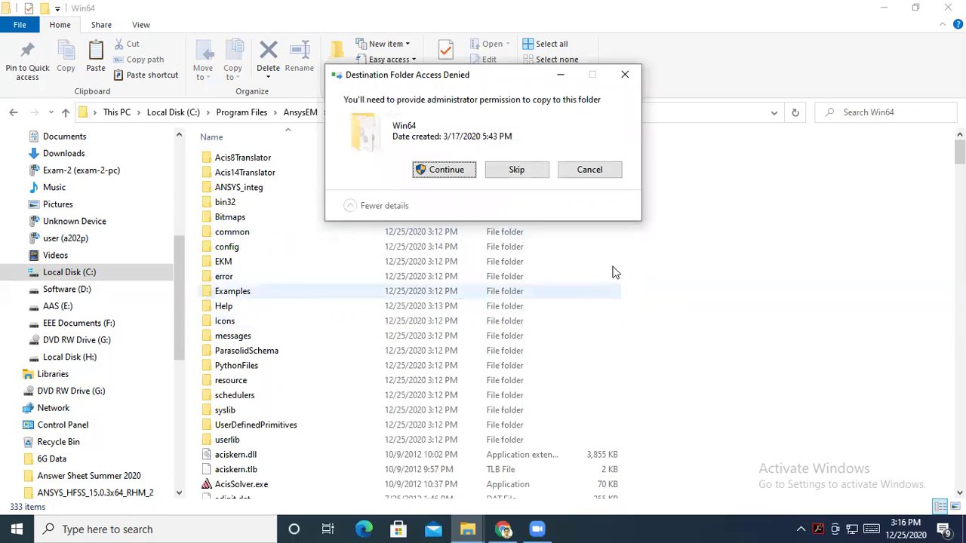
left_click(446, 172)
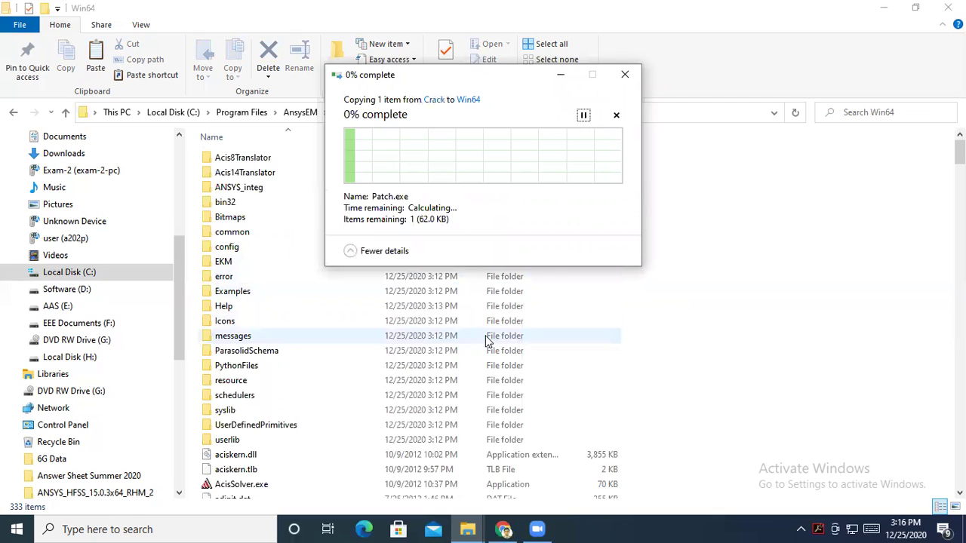
scroll(408, 407, "down", 5)
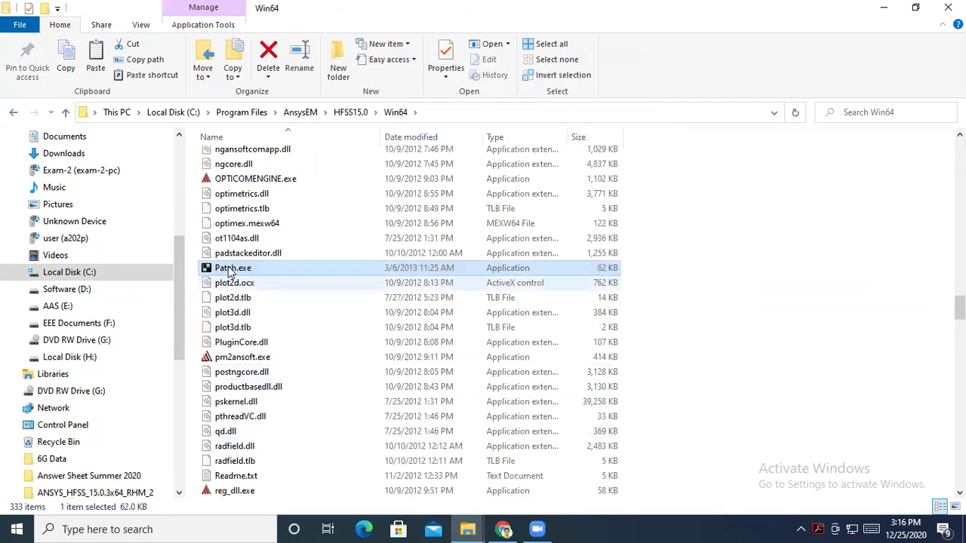